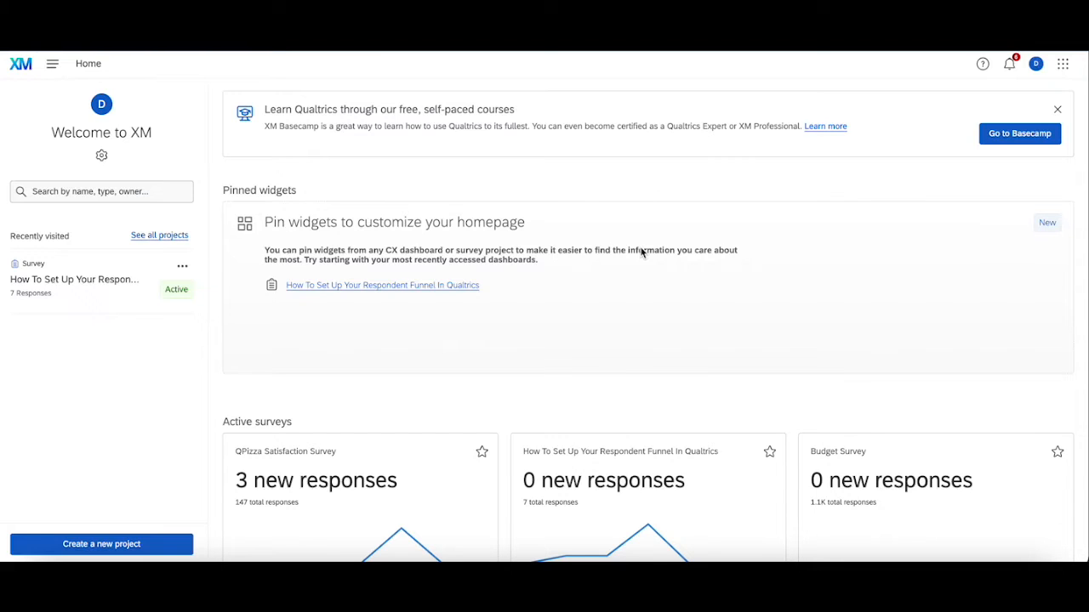
Step: Create a new Dashboards project from scratch named "Respondent Funnel Dashboard"
{"action": "left_click", "coordinate": [105, 547]}
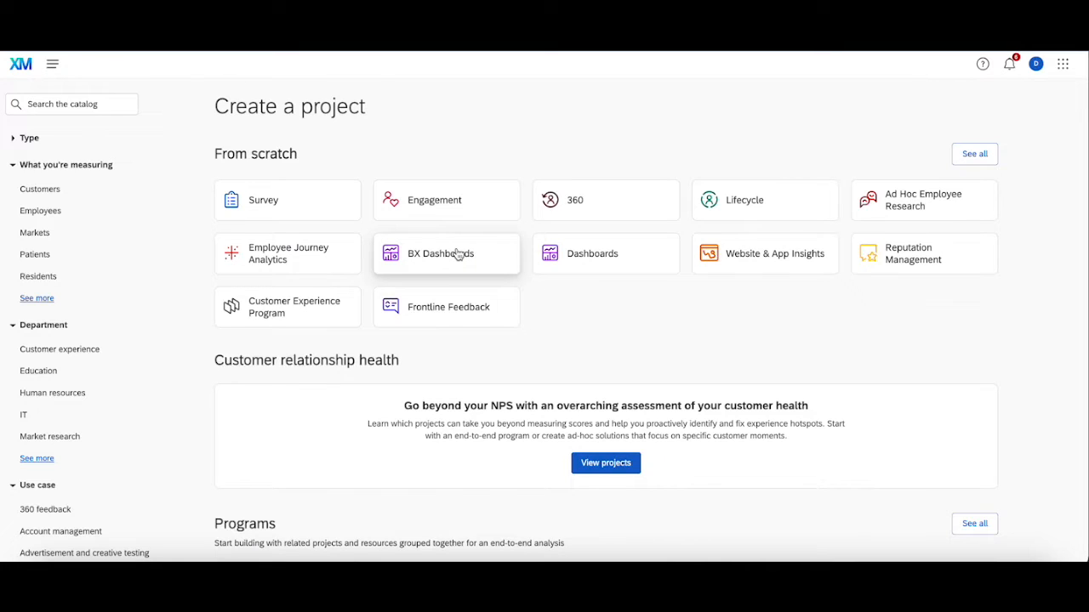
{"action": "left_click", "coordinate": [623, 255]}
{"action": "left_click", "coordinate": [1045, 536]}
{"action": "left_click", "coordinate": [713, 290]}
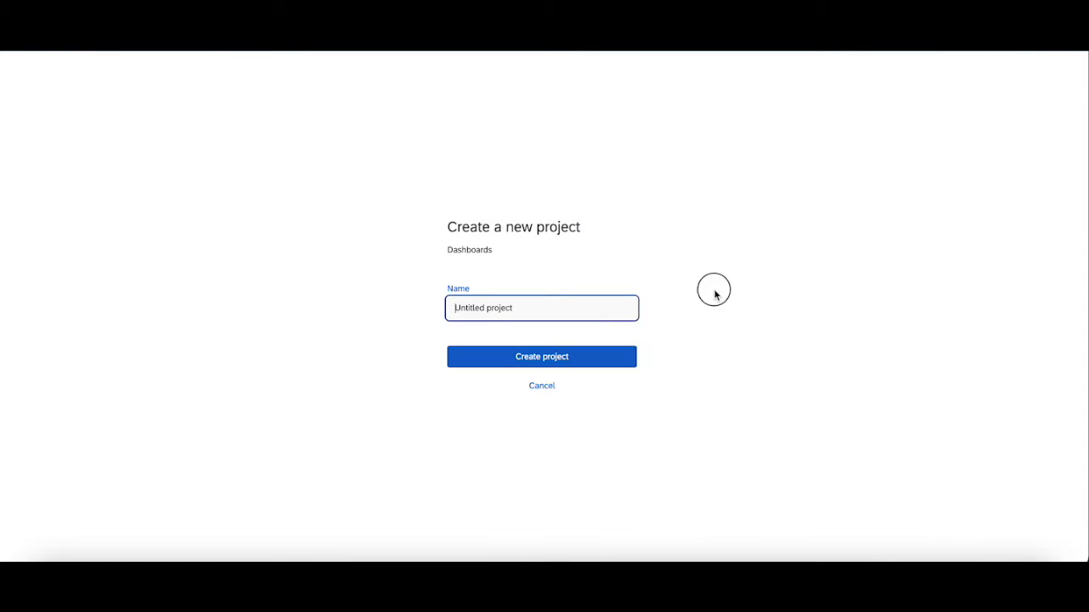
{"action": "left_click", "coordinate": [607, 304]}
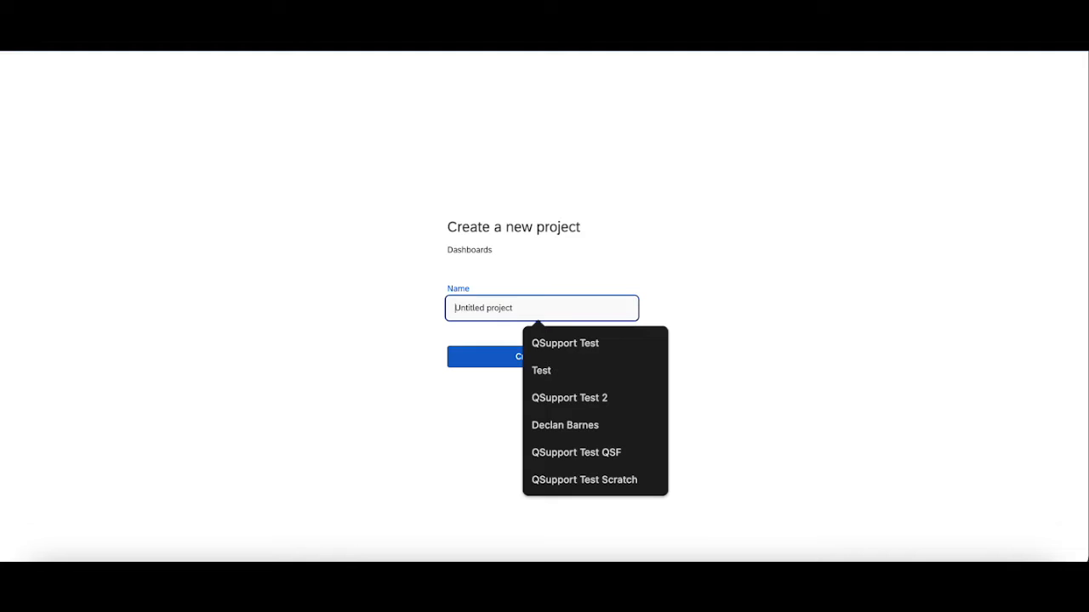
{"action": "type", "text": "Respondent Fu"}
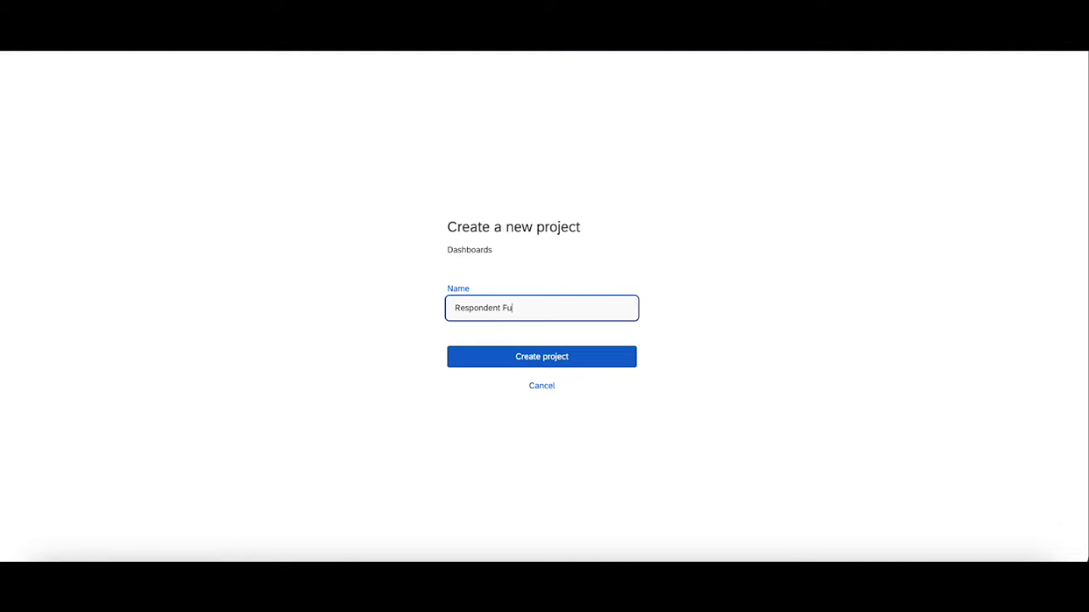
{"action": "type", "text": "nnel Dashboard"}
{"action": "left_click", "coordinate": [621, 359]}
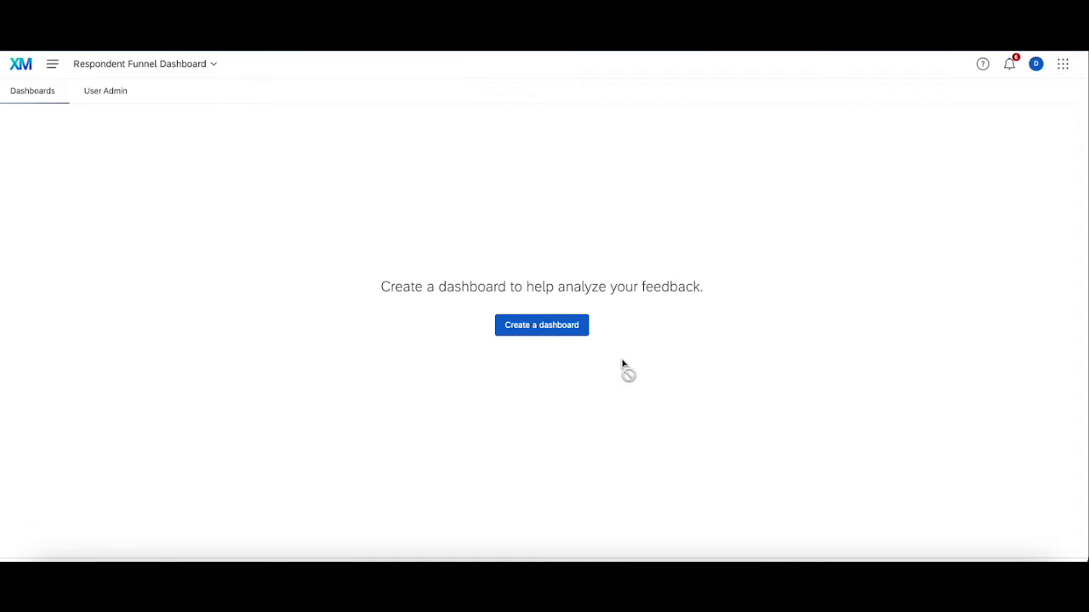
Step: Create a dashboard from scratch named "Dashboard 1" in the project
{"action": "left_click", "coordinate": [561, 331]}
{"action": "left_click", "coordinate": [467, 289]}
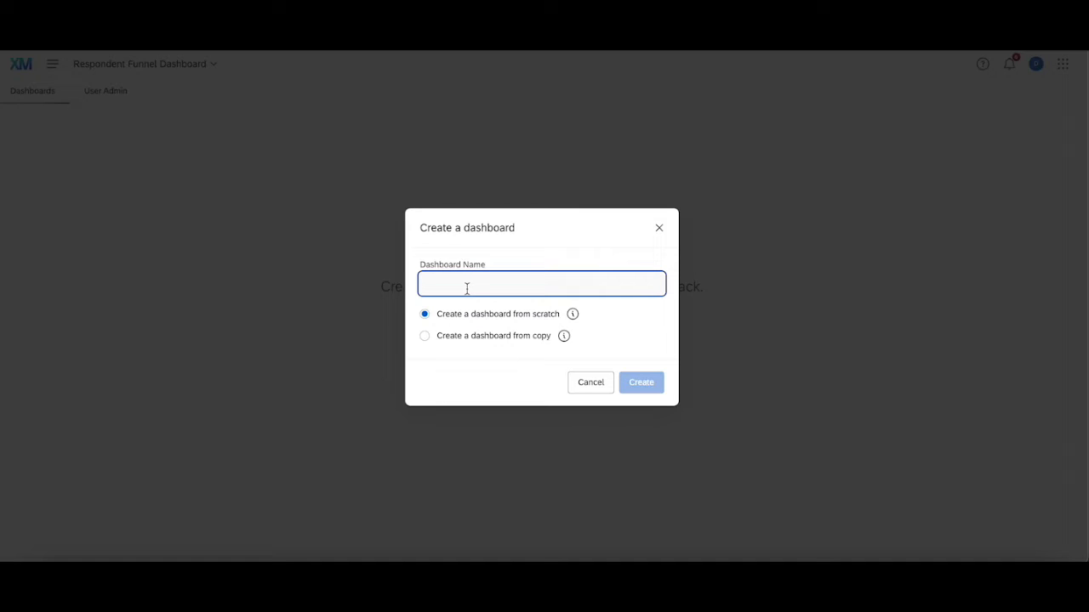
{"action": "type", "text": "Dashboard 1"}
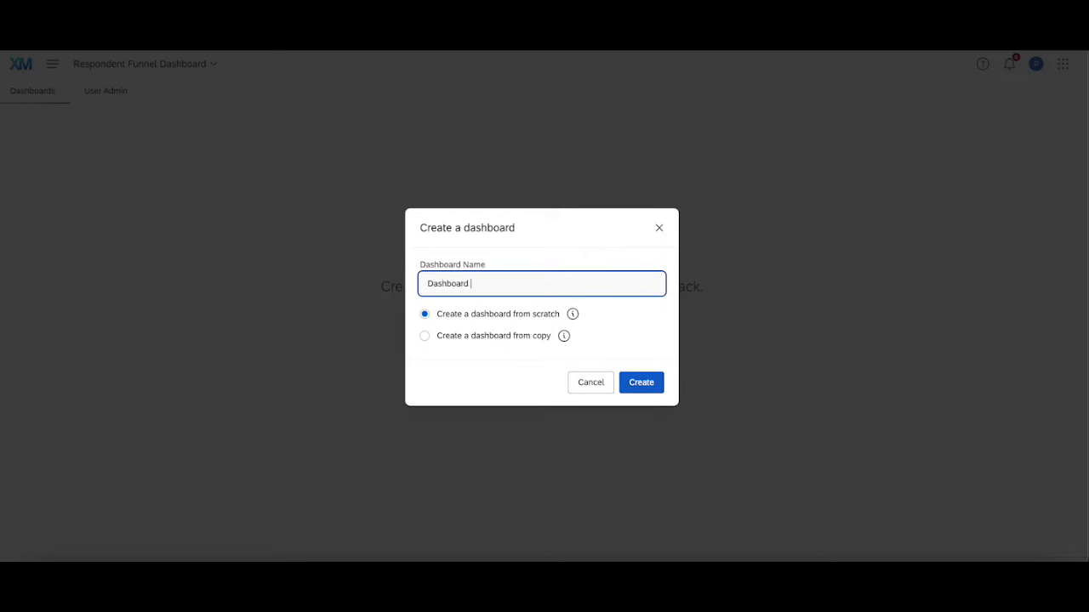
{"action": "left_click", "coordinate": [655, 376]}
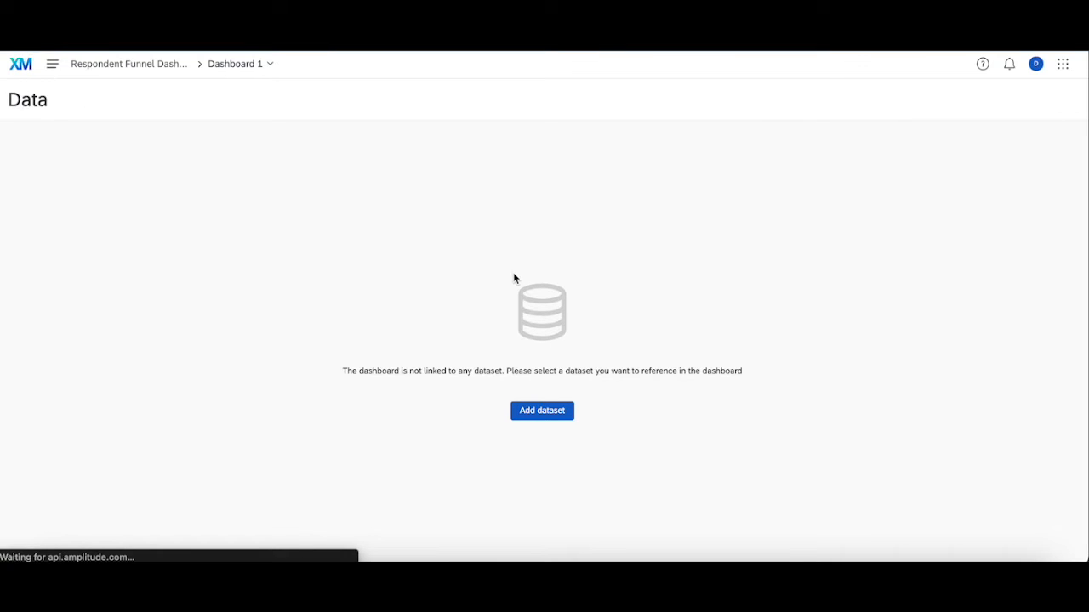
Step: Create a new dataset of the default Data mapper type named "Dataset 1" for the dashboard
{"action": "left_click", "coordinate": [533, 411]}
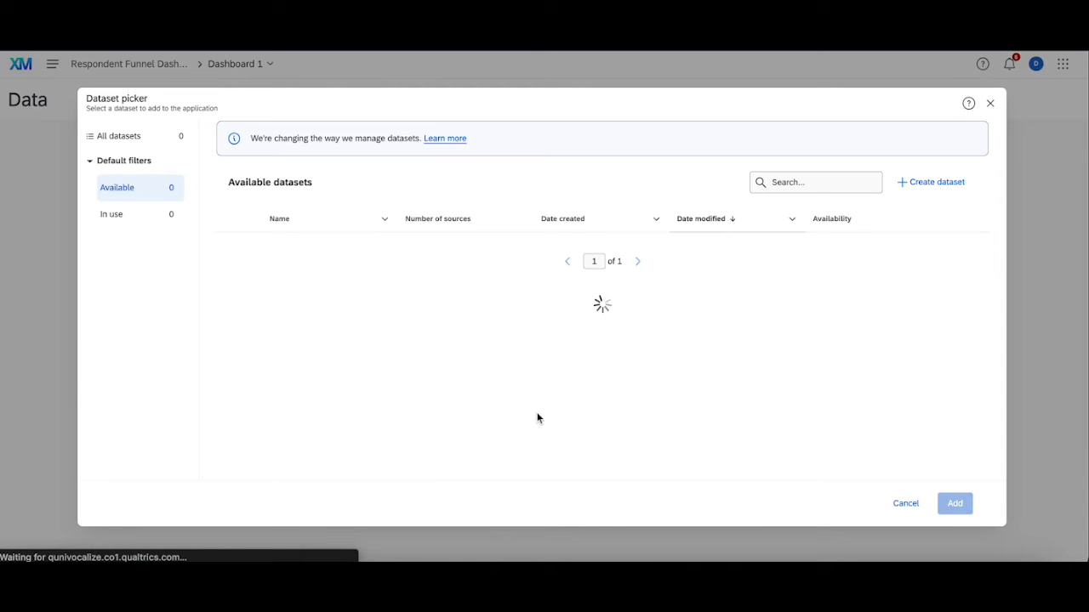
{"action": "left_click", "coordinate": [932, 185]}
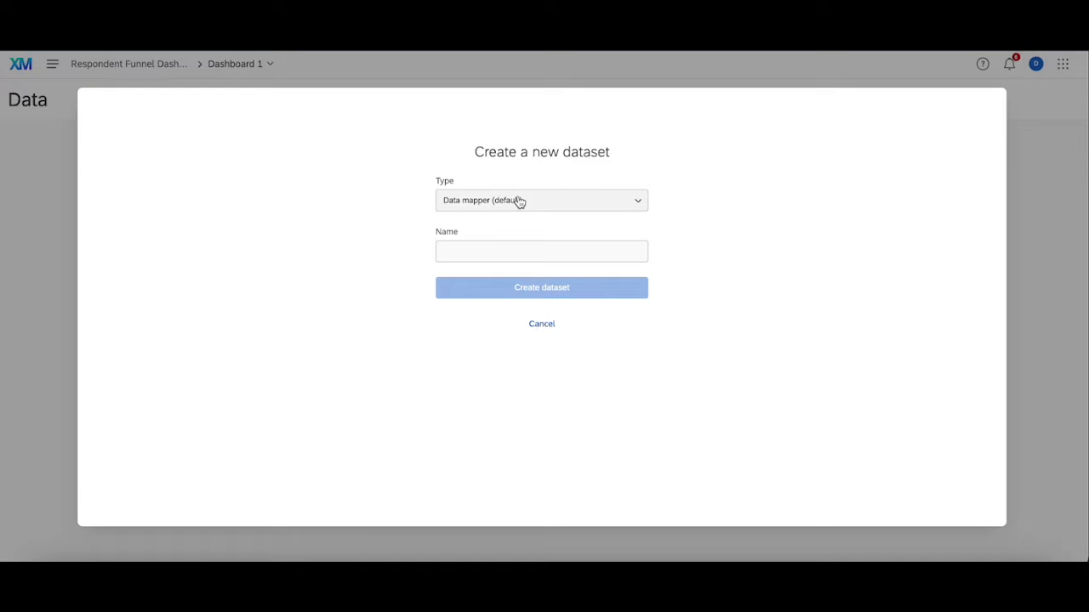
{"action": "left_click", "coordinate": [482, 251]}
{"action": "type", "text": "Dataset 1"}
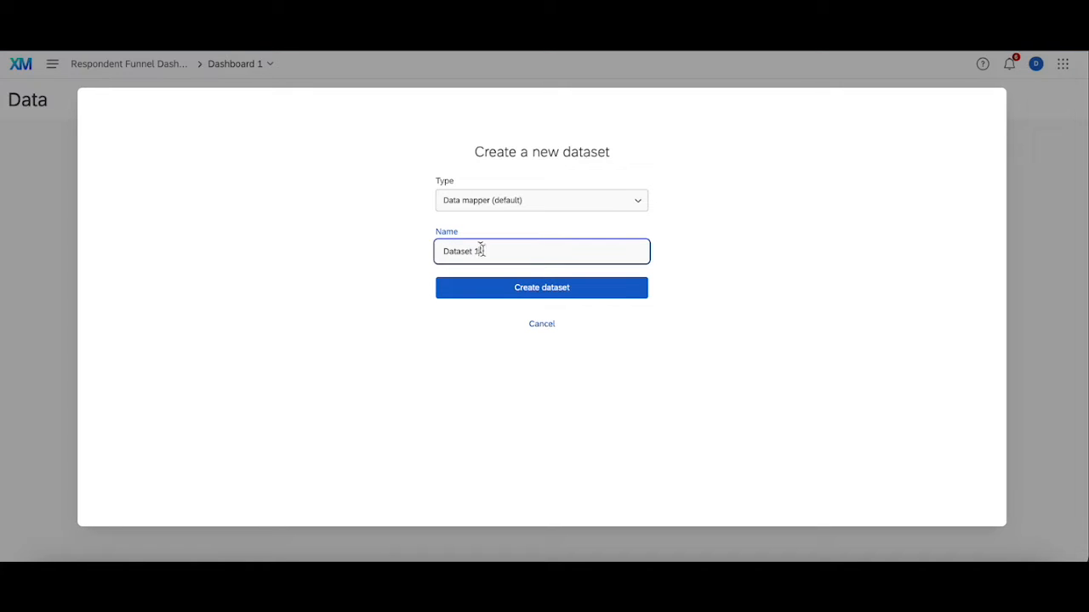
{"action": "left_click", "coordinate": [512, 287]}
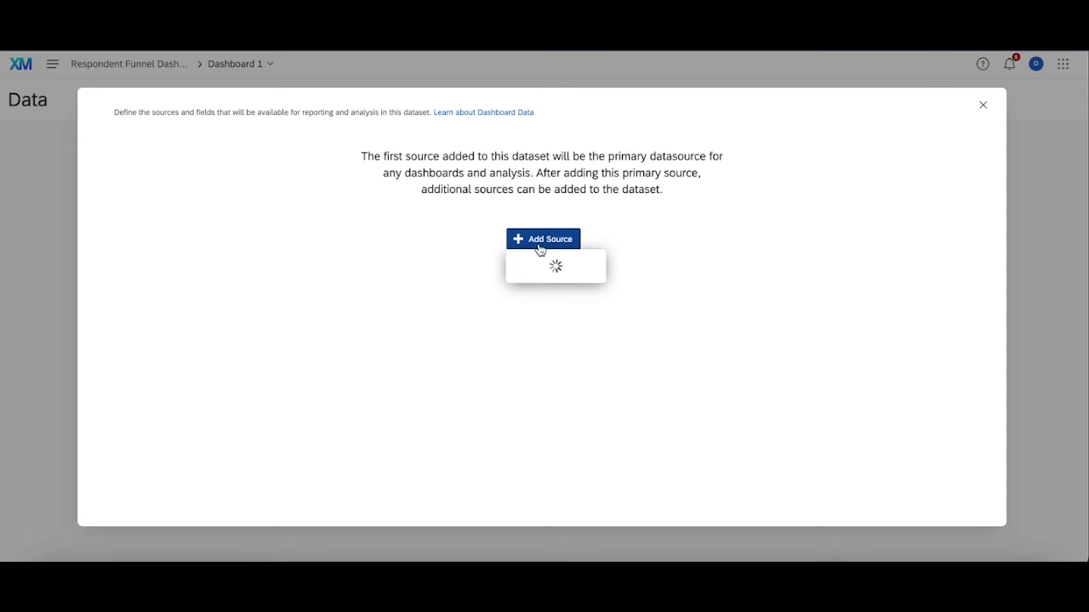
{"action": "mouse_move", "coordinate": [537, 262]}
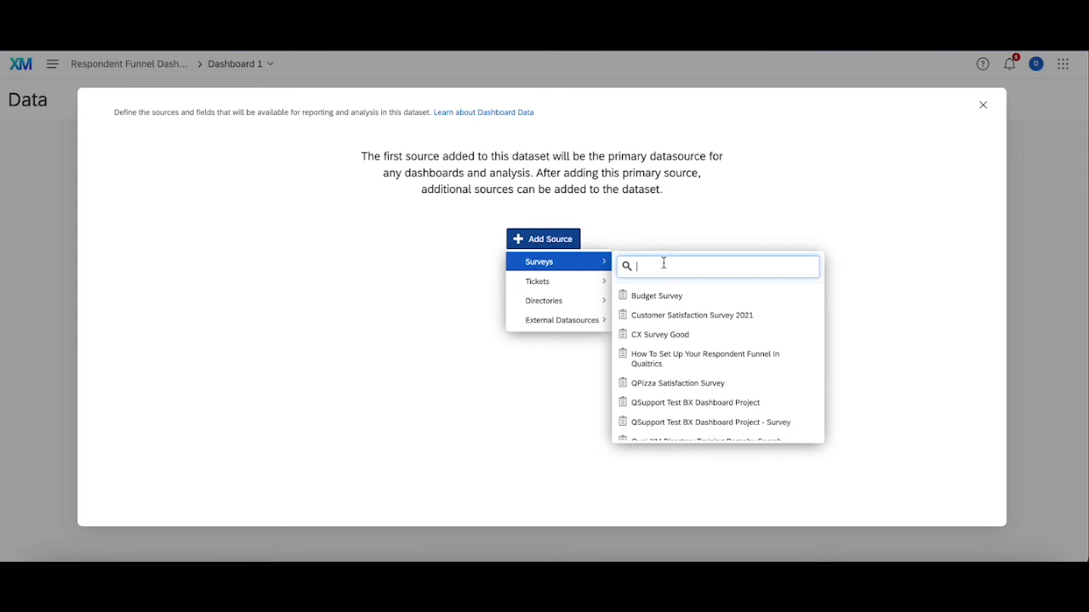
{"action": "type", "text": "funnel"}
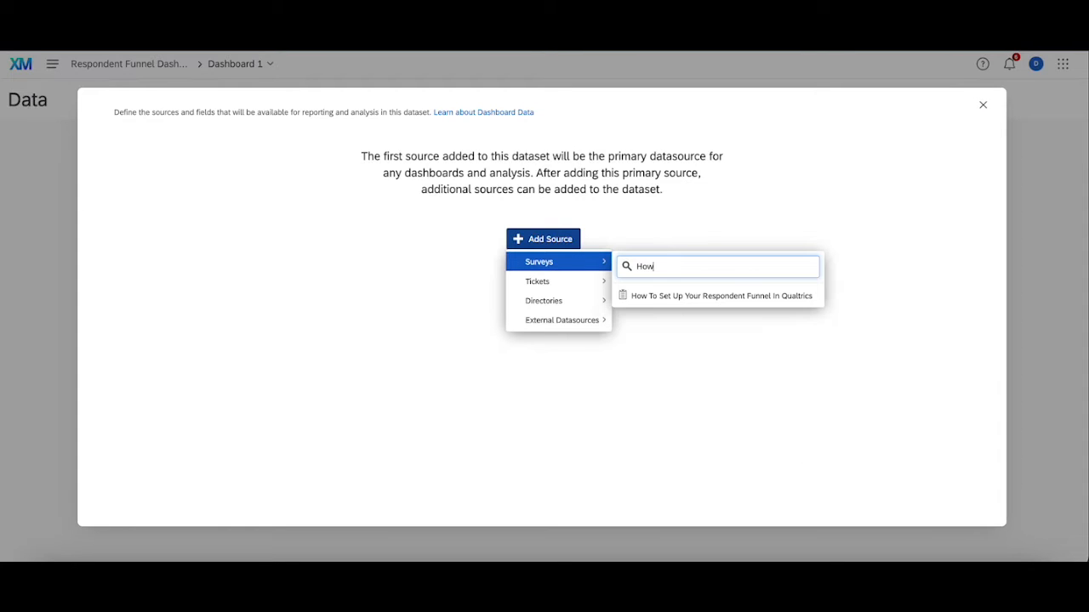
{"action": "left_click", "coordinate": [734, 302]}
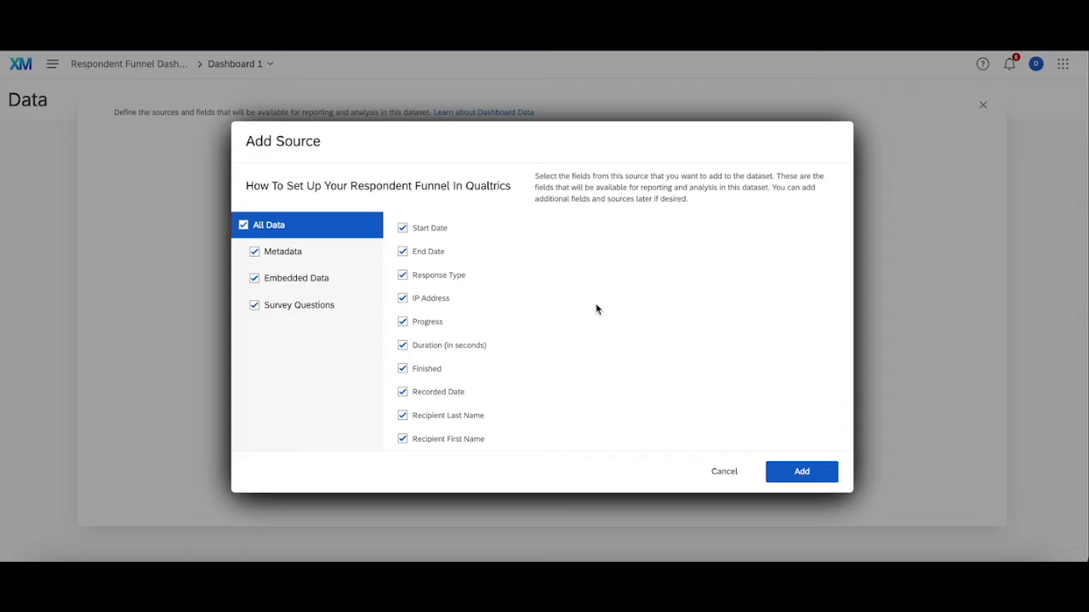
{"action": "left_click", "coordinate": [721, 472]}
{"action": "left_click", "coordinate": [542, 241]}
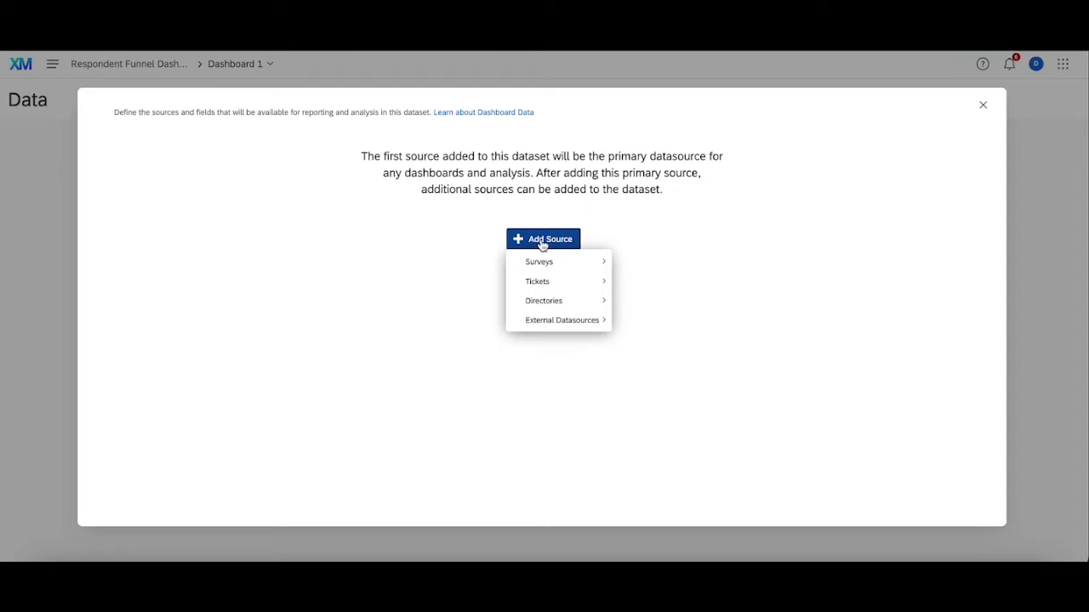
{"action": "mouse_move", "coordinate": [568, 324]}
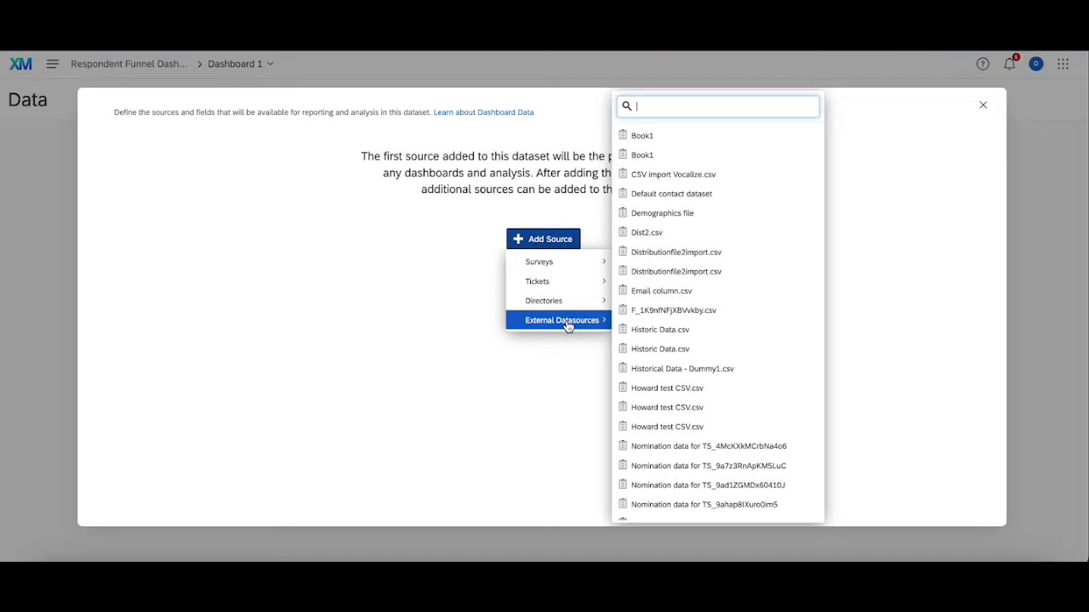
{"action": "type", "text": "Fun"}
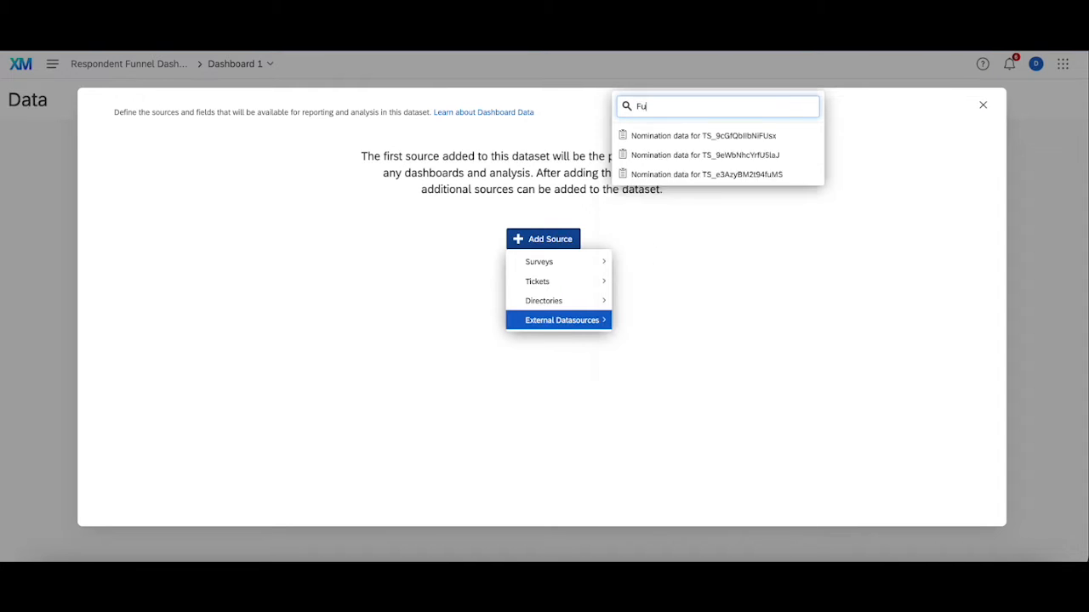
{"action": "key", "text": "BackSpace"}
{"action": "key", "text": "BackSpace"}
{"action": "key", "text": "BackSpace"}
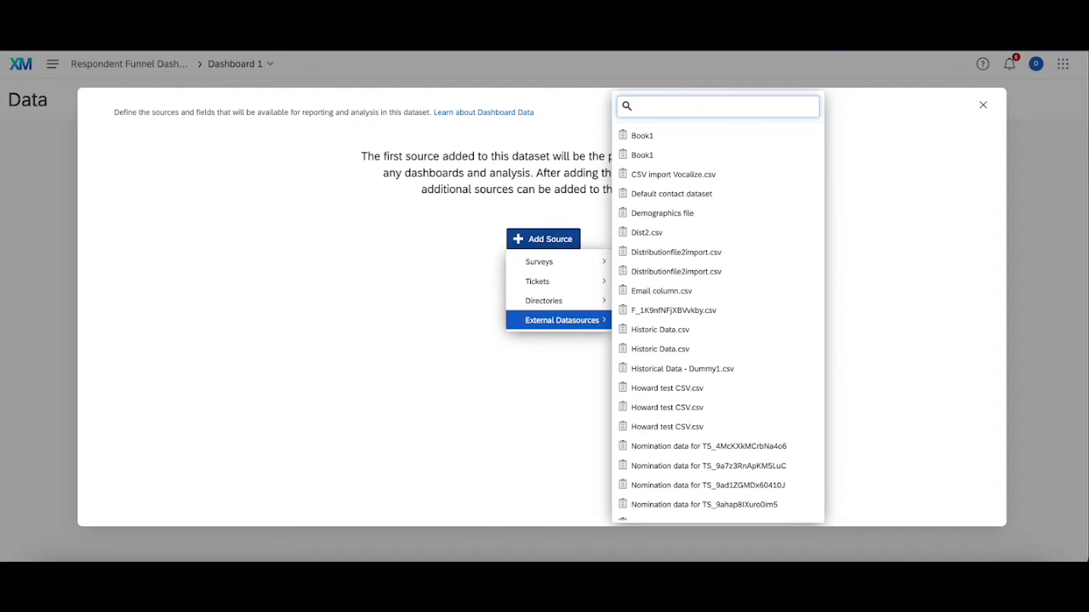
{"action": "type", "text": "Res"}
{"action": "key", "text": "BackSpace"}
{"action": "key", "text": "BackSpace"}
{"action": "key", "text": "BackSpace"}
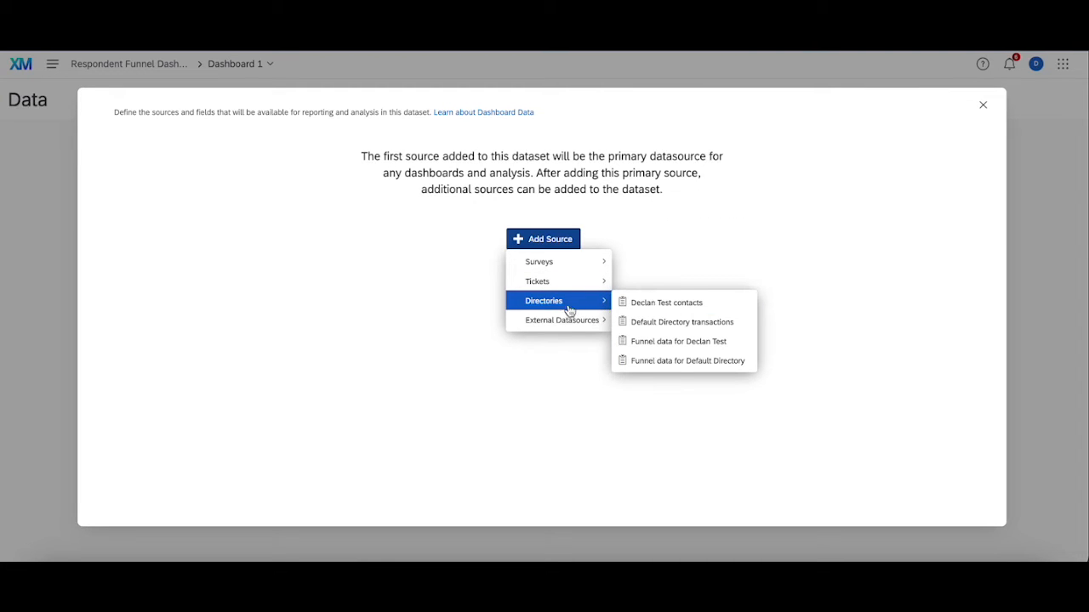
Step: Add the test directory's funnel data as the dataset's primary source with all fields selected, and dismiss the notice
{"action": "left_click", "coordinate": [679, 342]}
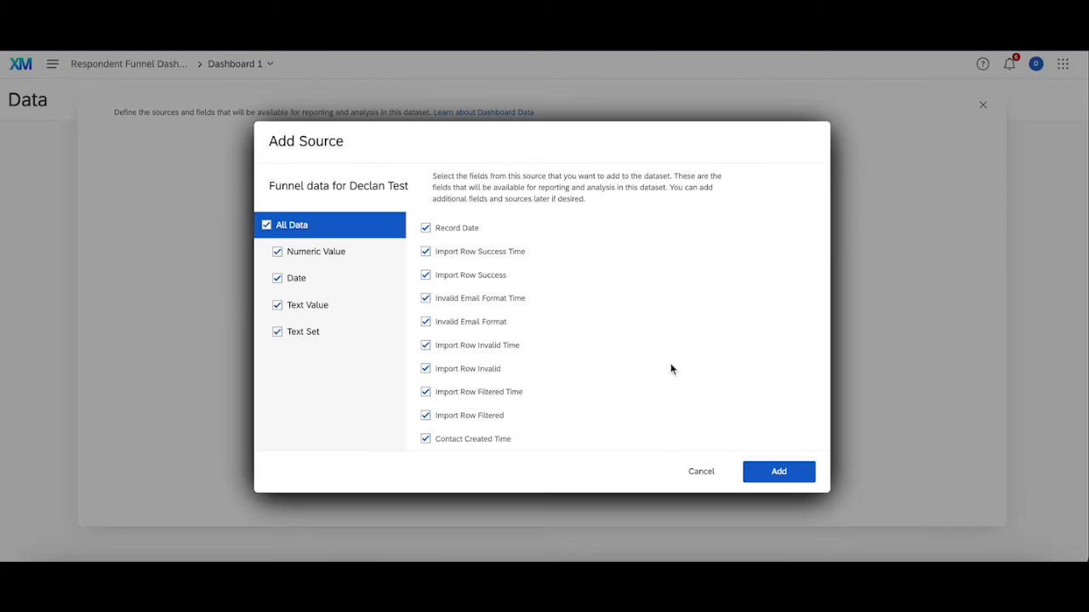
{"action": "left_click", "coordinate": [795, 474]}
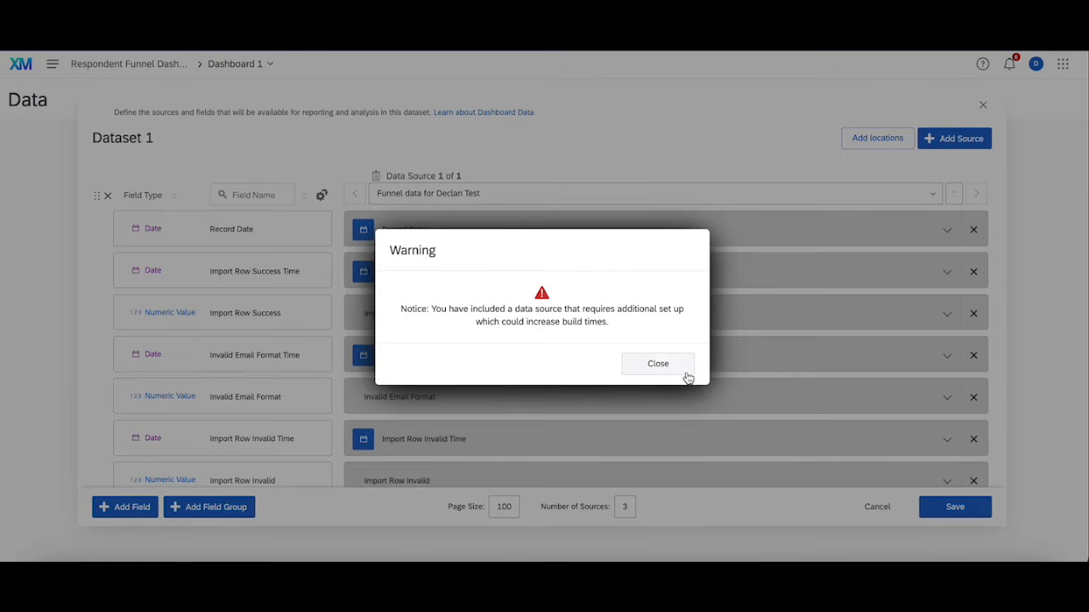
{"action": "left_click", "coordinate": [652, 365]}
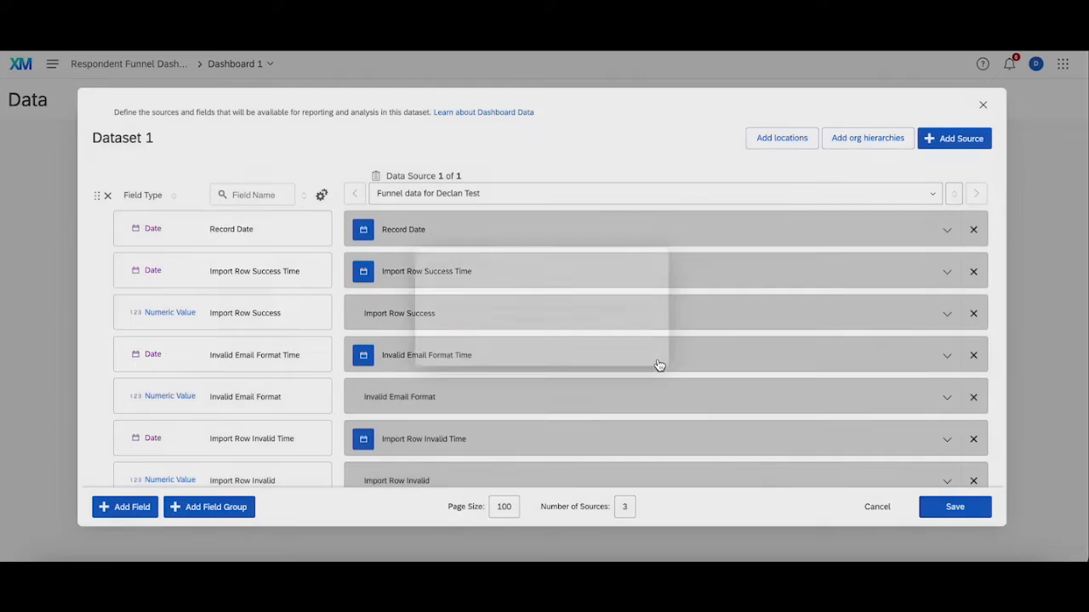
Step: Add the test directory's contacts as the second data source of the dataset
{"action": "left_click", "coordinate": [959, 140]}
{"action": "mouse_move", "coordinate": [931, 170]}
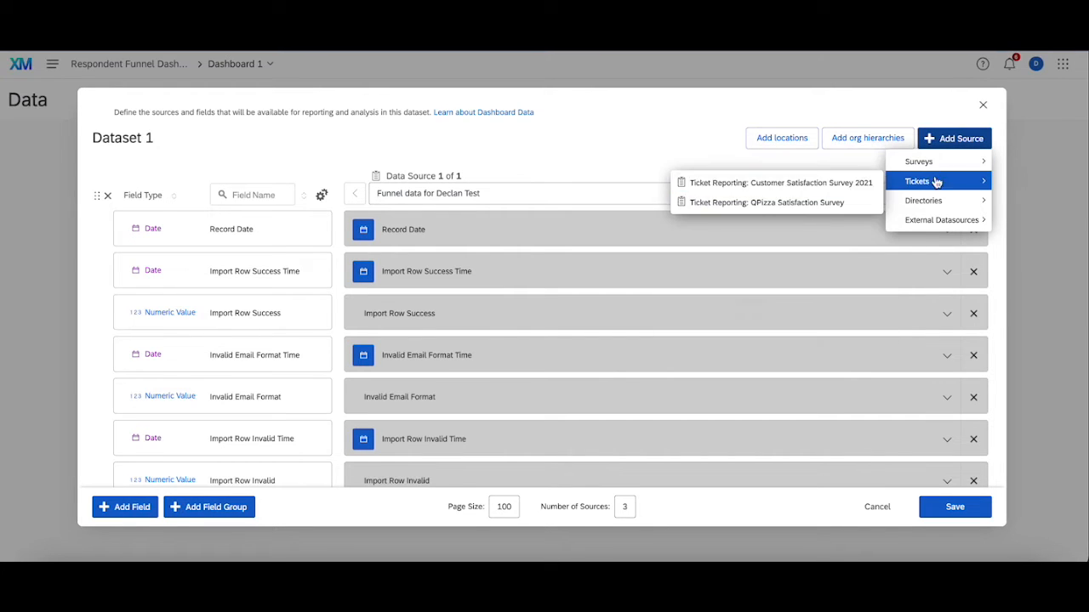
{"action": "mouse_move", "coordinate": [927, 204]}
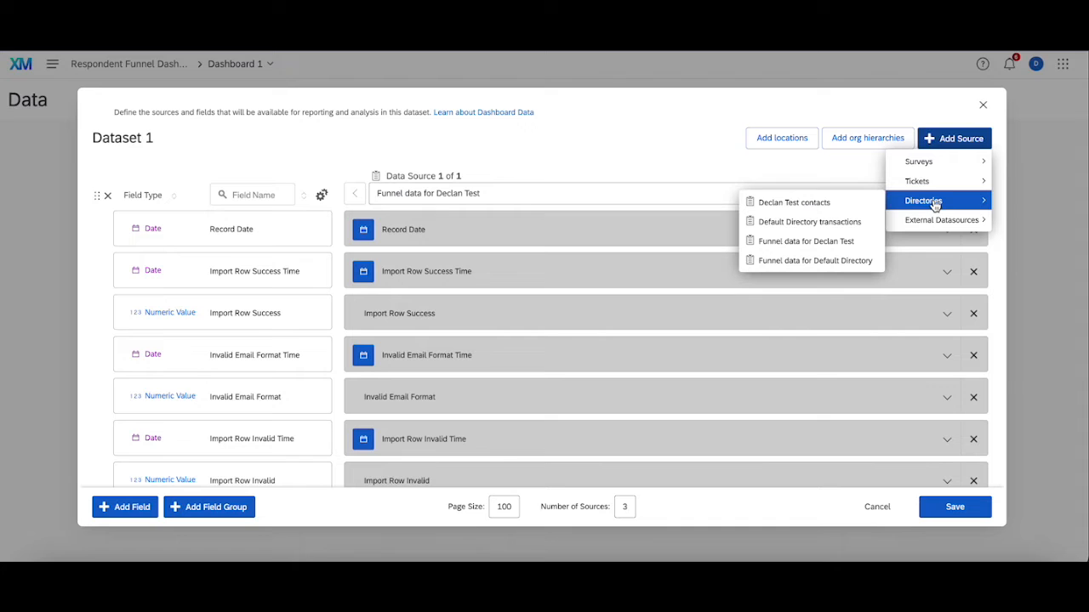
{"action": "left_click", "coordinate": [832, 211]}
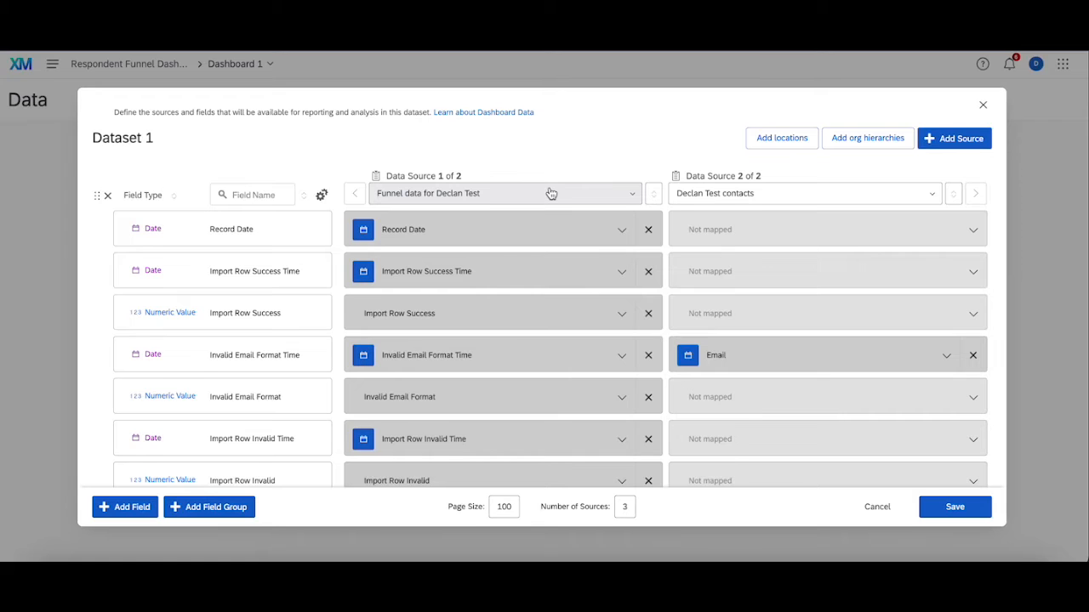
Step: Add the survey "How To Set Up Your Respondent Funnel In Qualtrics" as the third data source
{"action": "left_click", "coordinate": [943, 138]}
{"action": "left_click", "coordinate": [950, 161]}
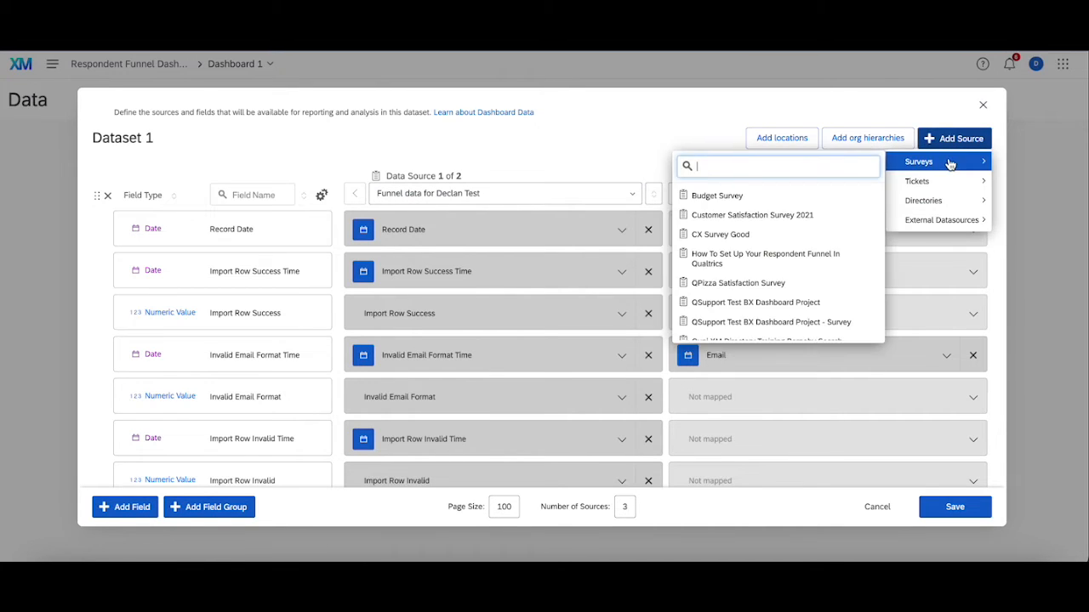
{"action": "type", "text": "how"}
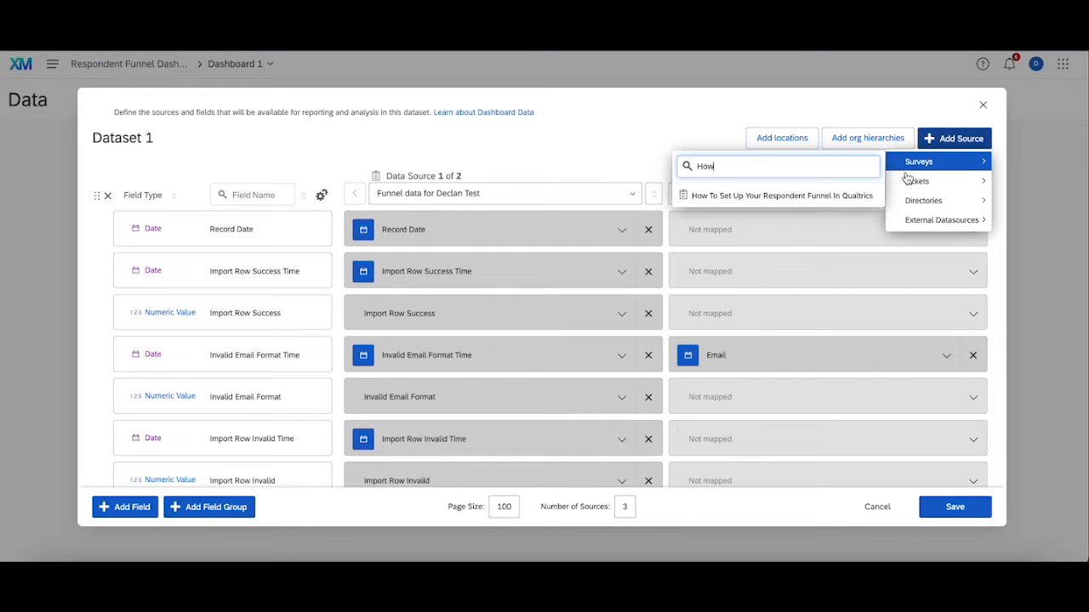
{"action": "left_click", "coordinate": [834, 197]}
Step: Add a new Text Set field at the end of the dataset's field list and name it "Name"
{"action": "scroll", "coordinate": [815, 292], "scroll_direction": "down", "scroll_amount": 15}
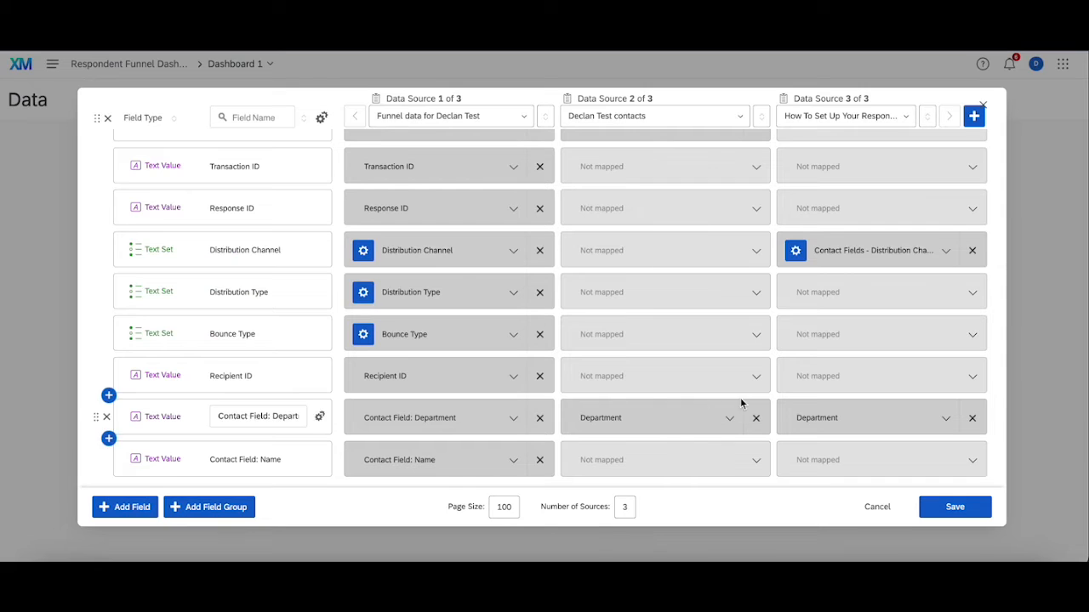
{"action": "scroll", "coordinate": [903, 236], "scroll_direction": "up", "scroll_amount": 5}
{"action": "scroll", "coordinate": [901, 241], "scroll_direction": "up", "scroll_amount": 10}
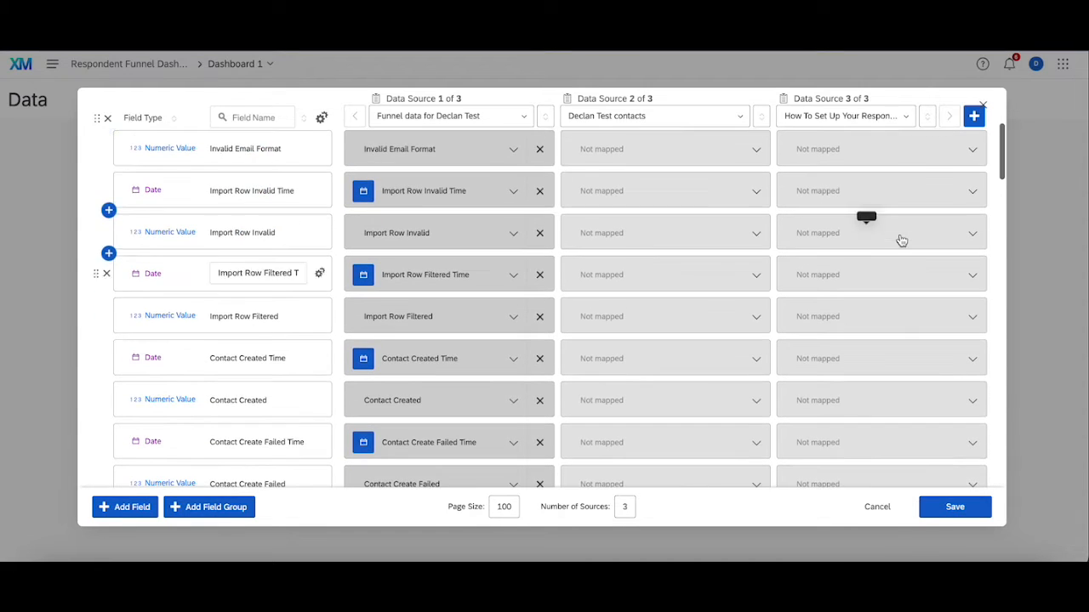
{"action": "scroll", "coordinate": [900, 294], "scroll_direction": "down", "scroll_amount": 12}
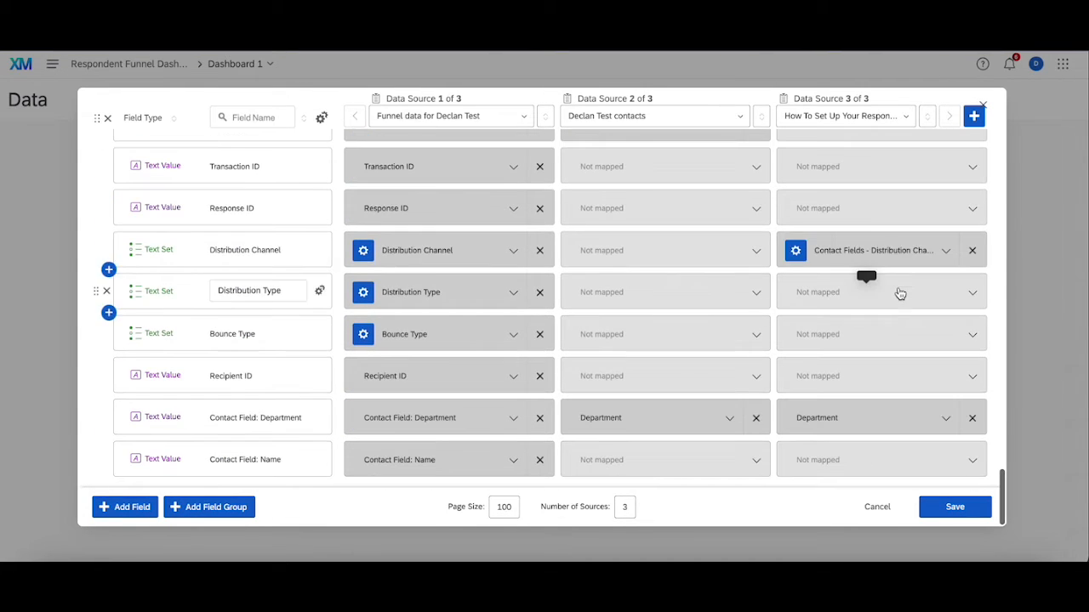
{"action": "left_click", "coordinate": [125, 507]}
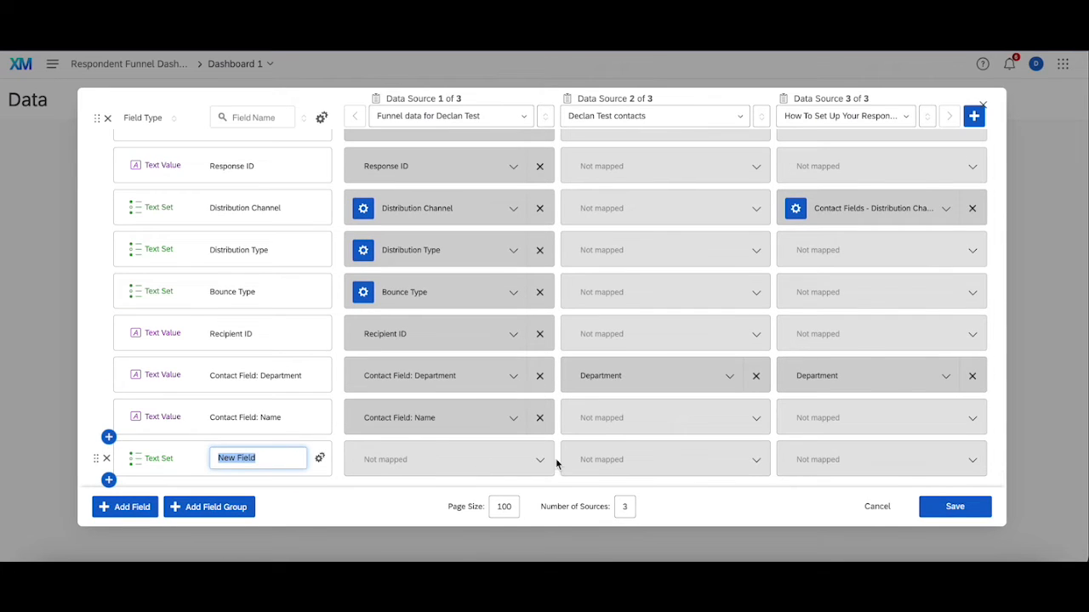
{"action": "left_click", "coordinate": [826, 458]}
{"action": "left_click", "coordinate": [917, 429]}
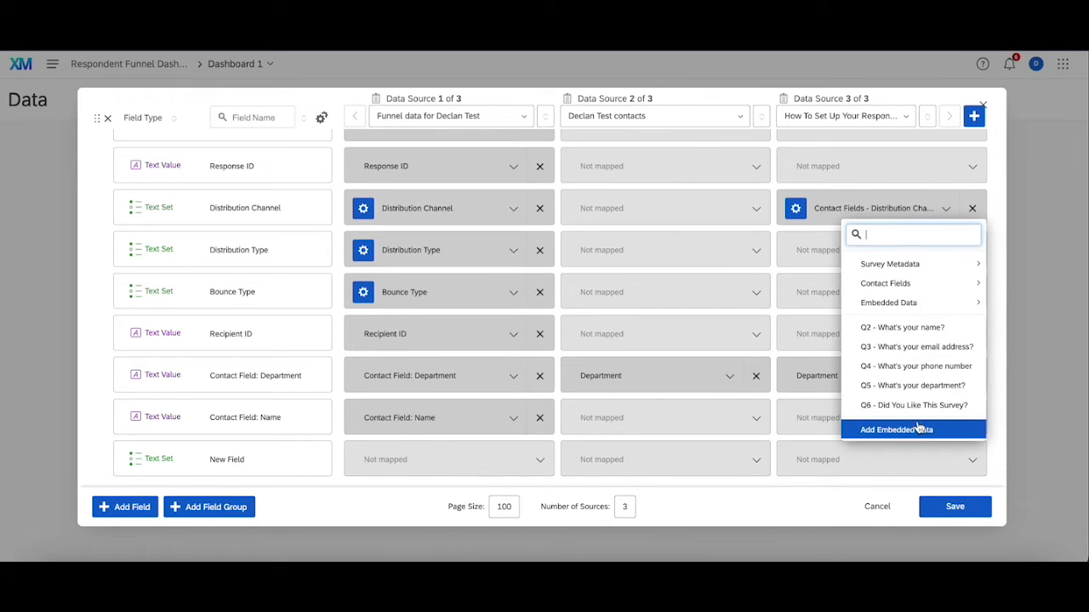
{"action": "left_click", "coordinate": [239, 459]}
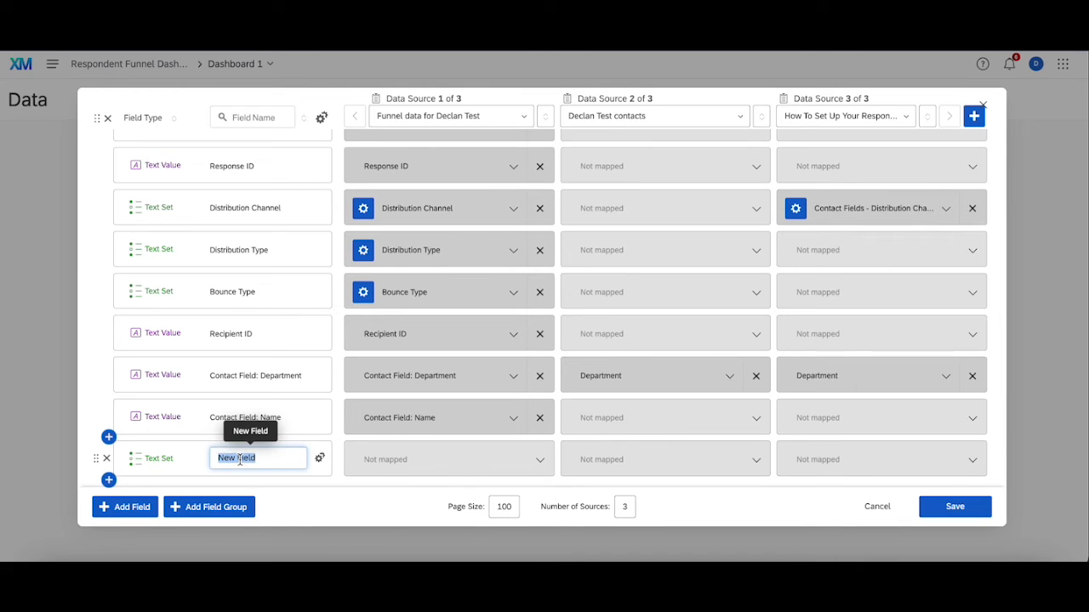
{"action": "type", "text": "Name"}
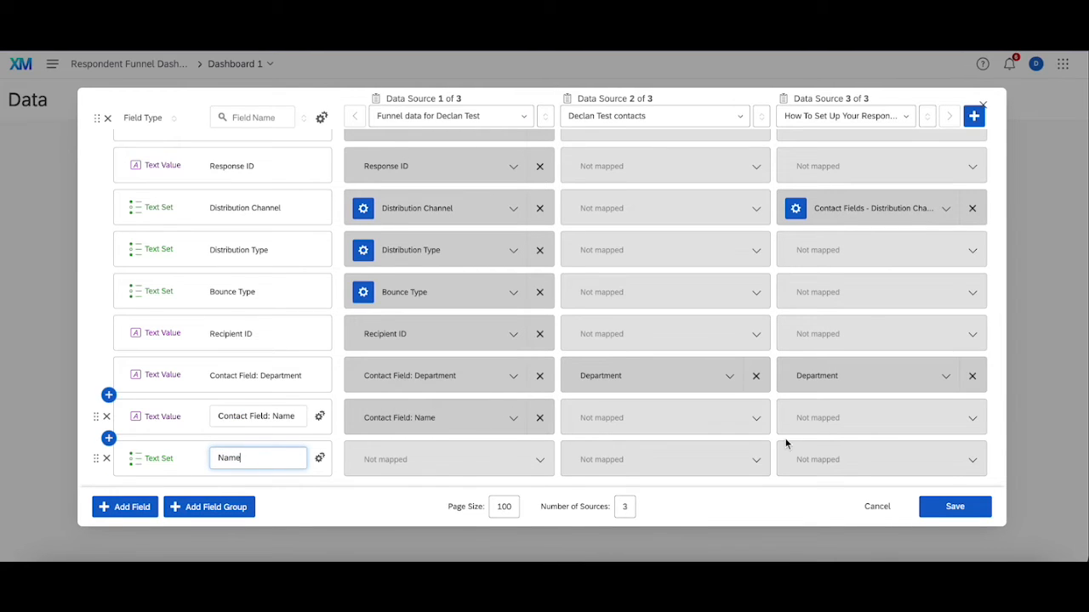
Step: Map the Name field to survey question "Q2 - What's your name?" in the third data source
{"action": "left_click", "coordinate": [832, 463]}
{"action": "left_click", "coordinate": [916, 429]}
{"action": "left_click", "coordinate": [893, 331]}
Step: Add a Text Set field named "Email" and map it to survey question "Q3 - What's your email address?" in the third source
{"action": "left_click", "coordinate": [123, 507]}
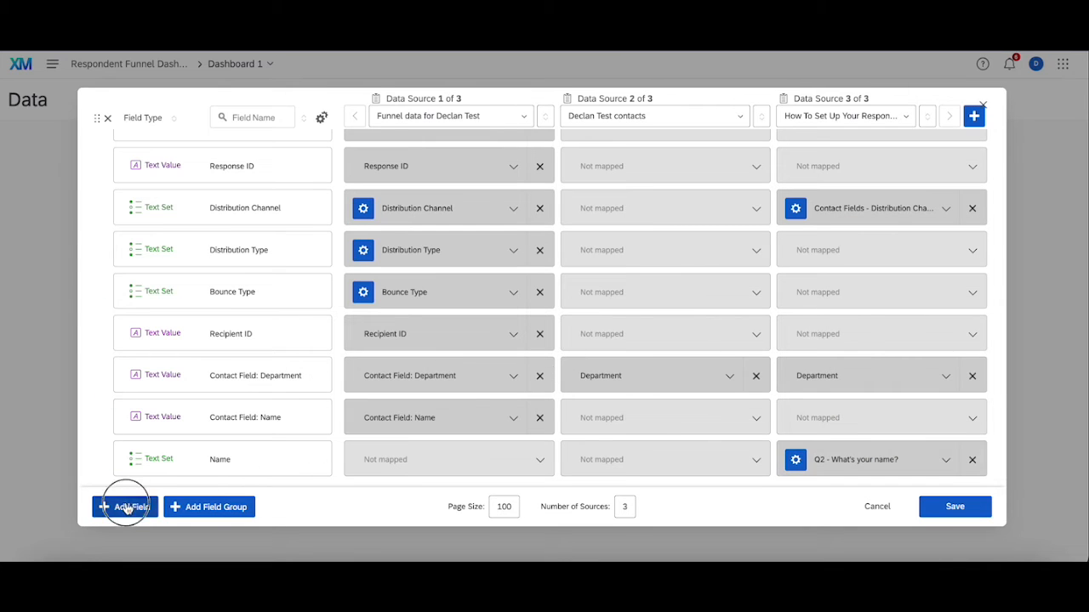
{"action": "type", "text": "Email"}
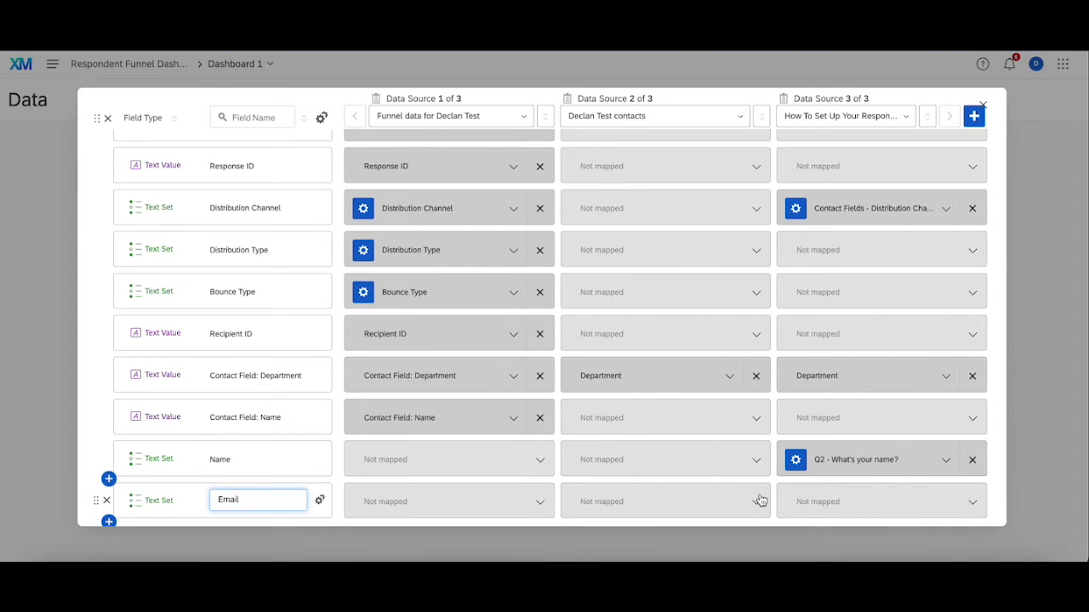
{"action": "left_click", "coordinate": [829, 502]}
{"action": "mouse_move", "coordinate": [919, 361]}
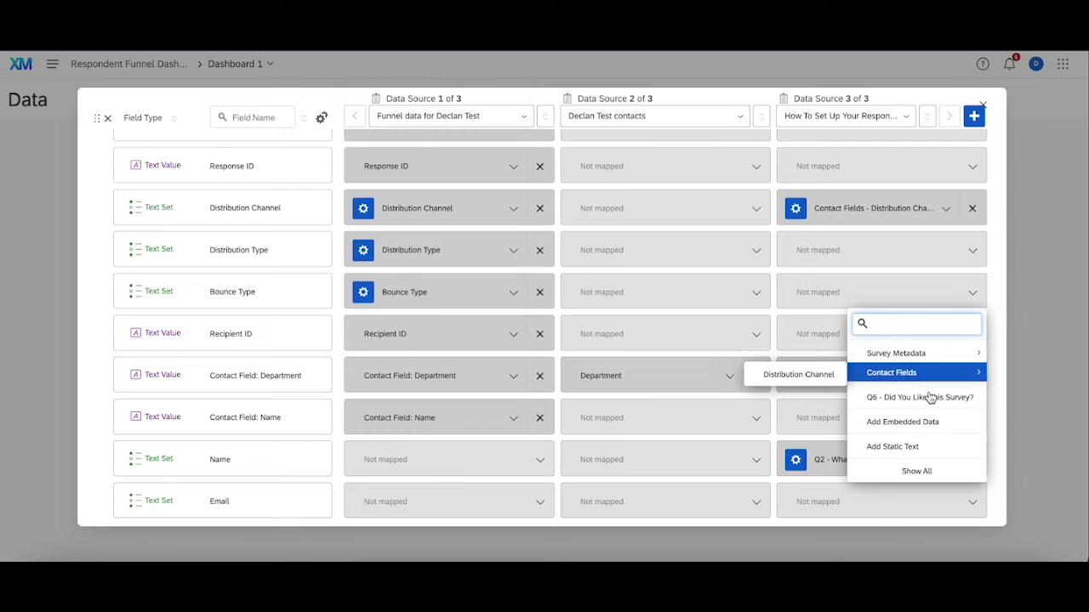
{"action": "left_click", "coordinate": [919, 471]}
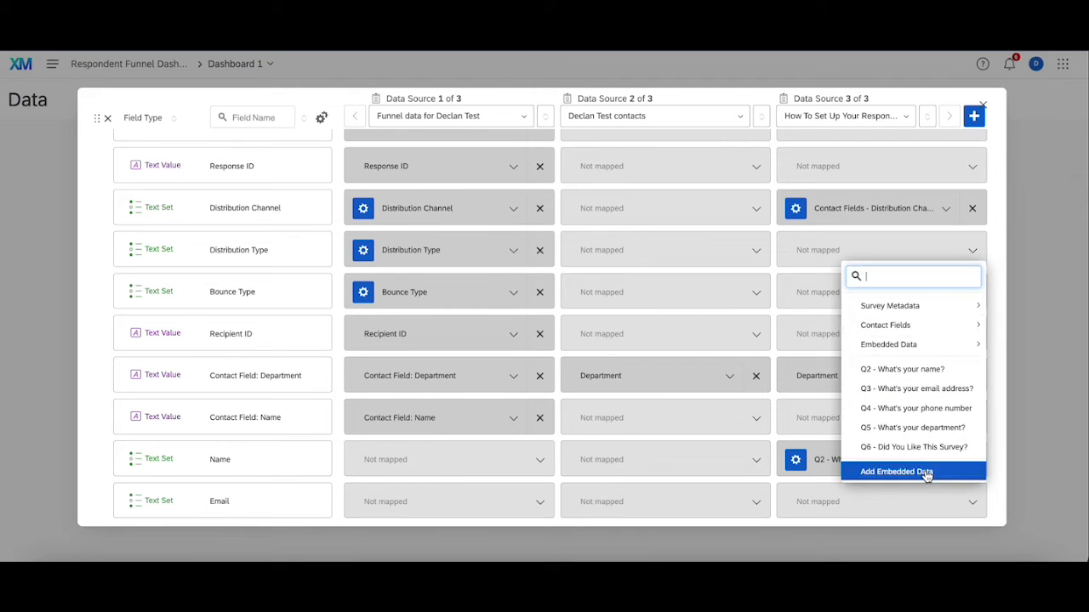
{"action": "left_click", "coordinate": [895, 387]}
Step: Add a new field of type Text Value and map it to "Q4 - What's your phone number" in the third source
{"action": "scroll", "coordinate": [634, 418], "scroll_direction": "down", "scroll_amount": 1}
{"action": "left_click", "coordinate": [132, 507]}
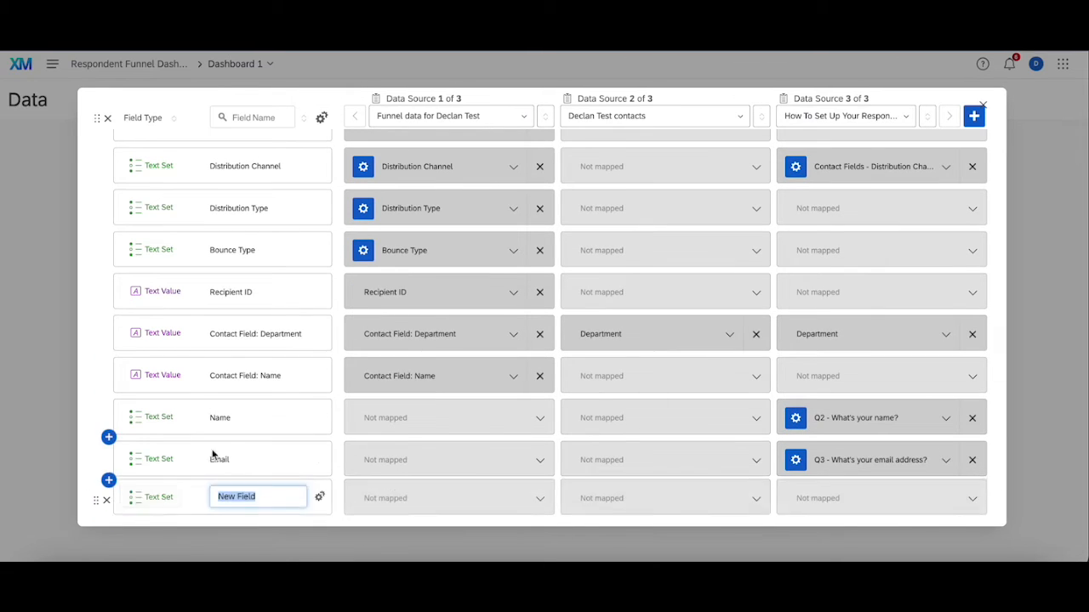
{"action": "left_click", "coordinate": [146, 458]}
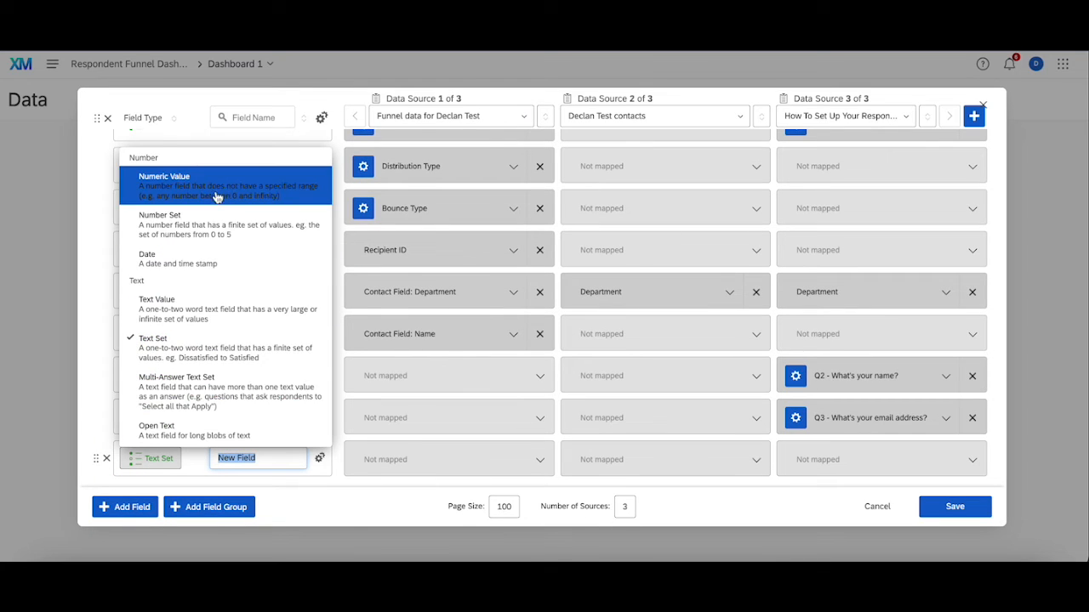
{"action": "left_click", "coordinate": [231, 317]}
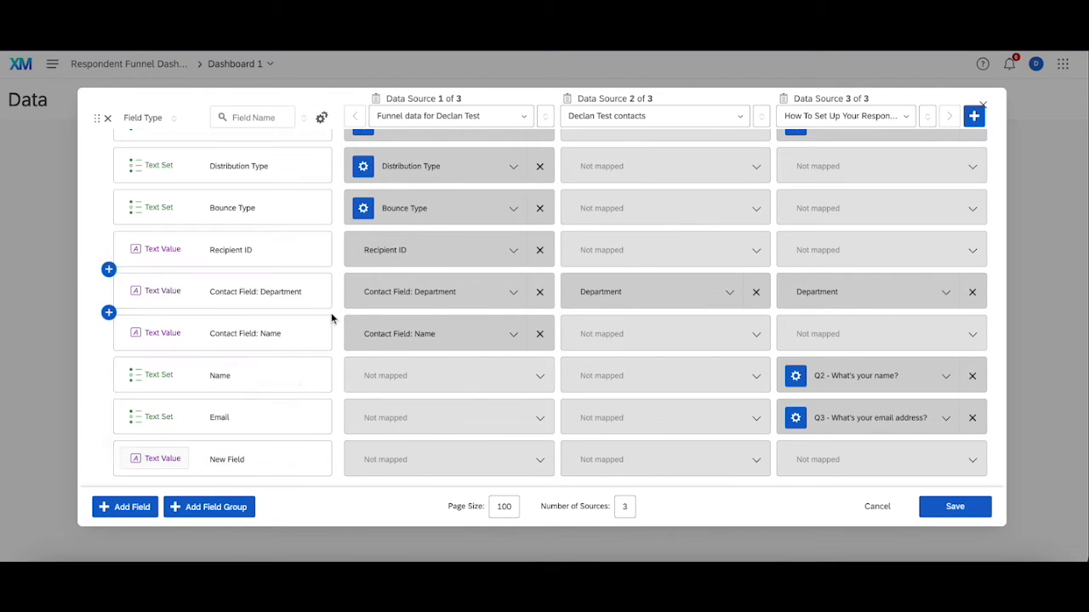
{"action": "left_click", "coordinate": [153, 459]}
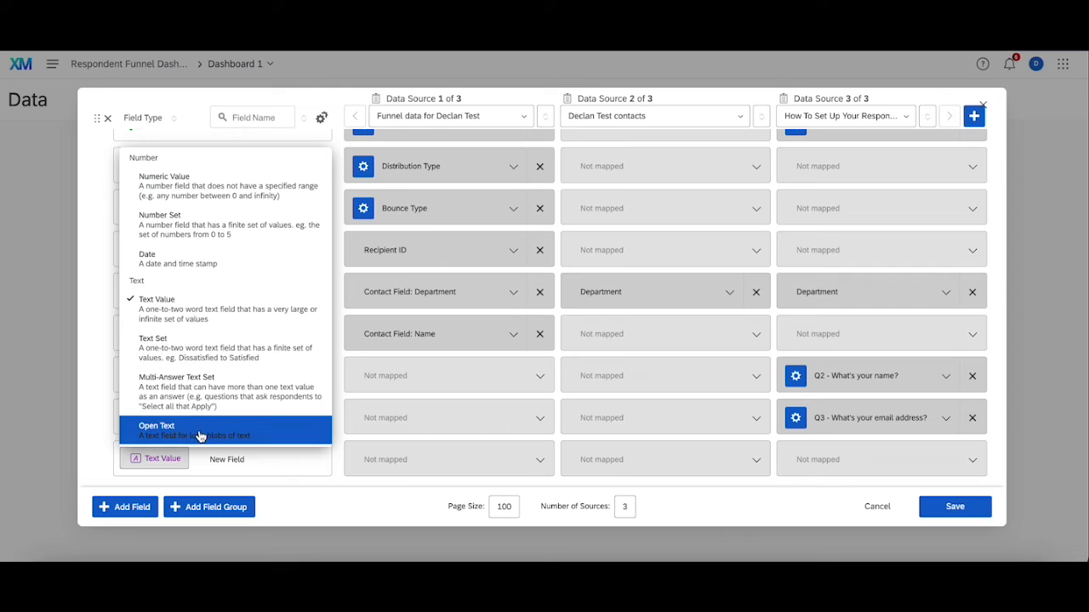
{"action": "left_click", "coordinate": [433, 492]}
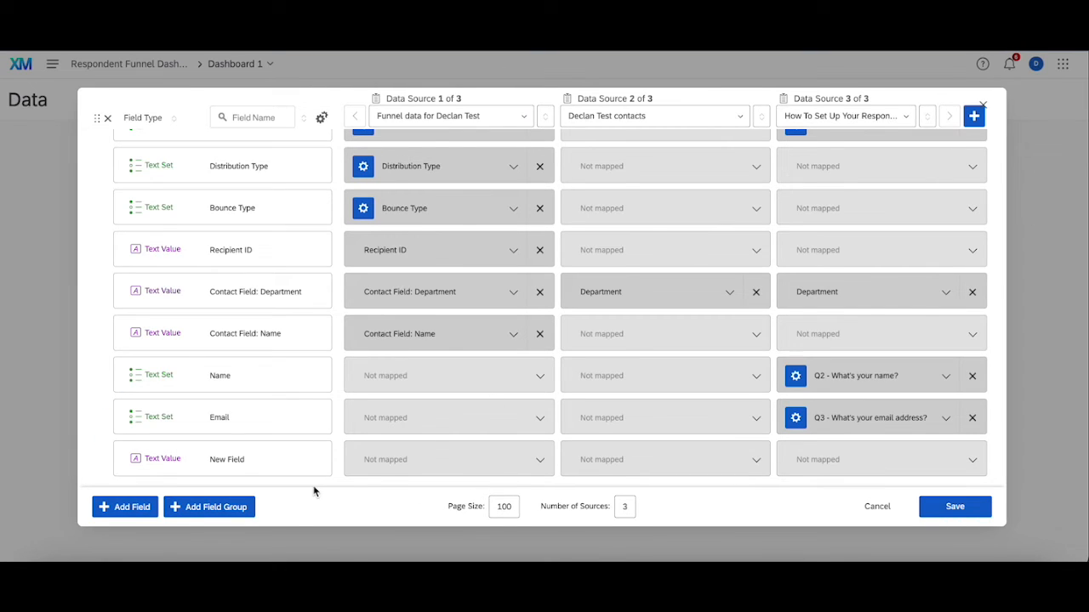
{"action": "left_click", "coordinate": [891, 450]}
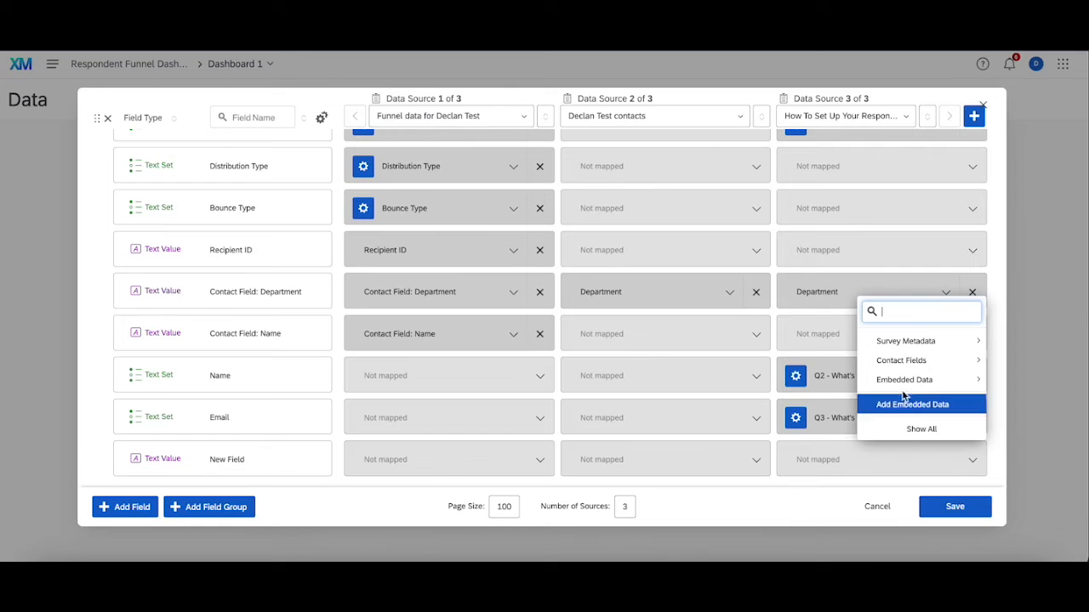
{"action": "left_click", "coordinate": [919, 430]}
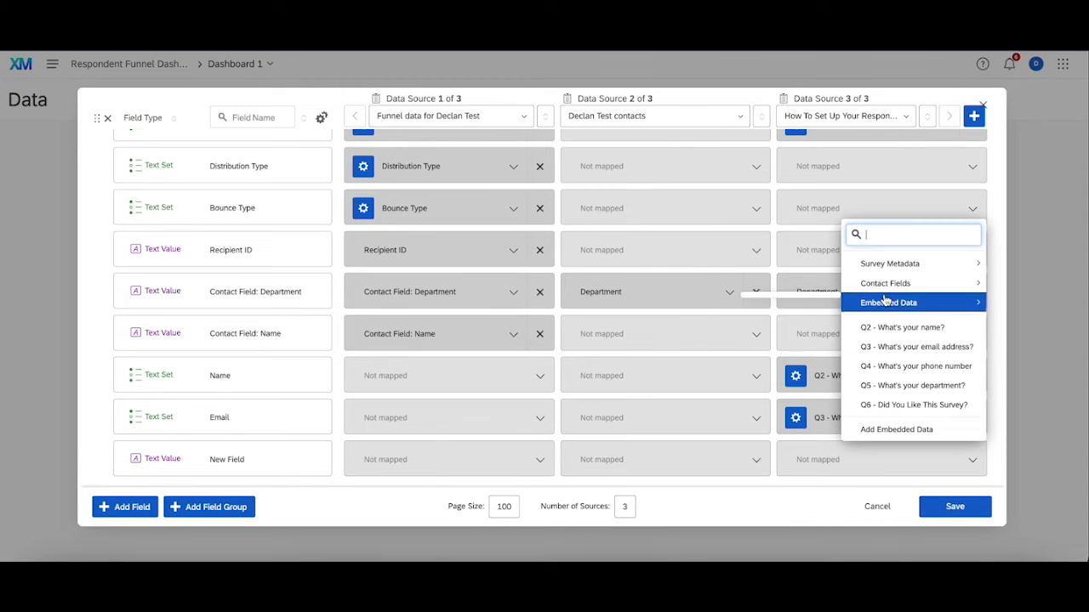
{"action": "left_click", "coordinate": [903, 372]}
Step: Add another Text Set field at the end of the list and rename the field mapped to Q4 as "Phone Number"
{"action": "left_click", "coordinate": [114, 510]}
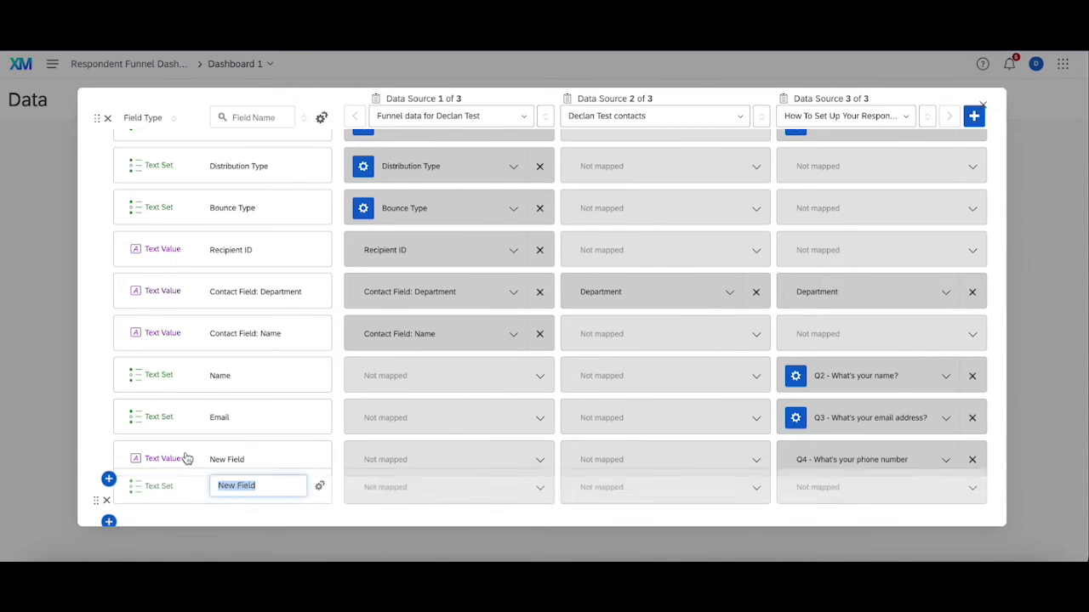
{"action": "triple_click", "coordinate": [249, 460]}
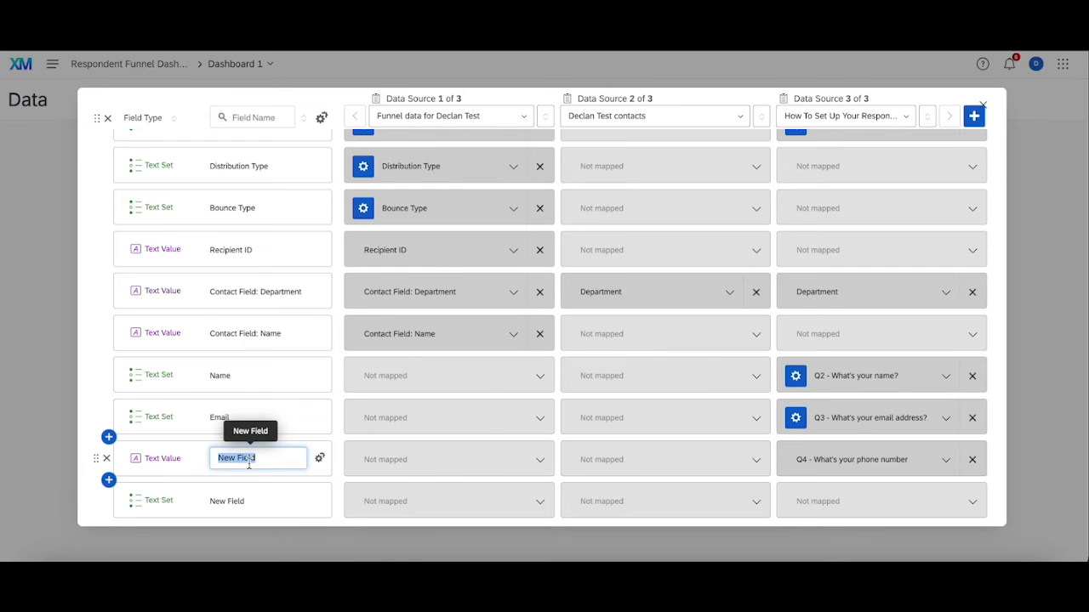
{"action": "type", "text": "Phone Number"}
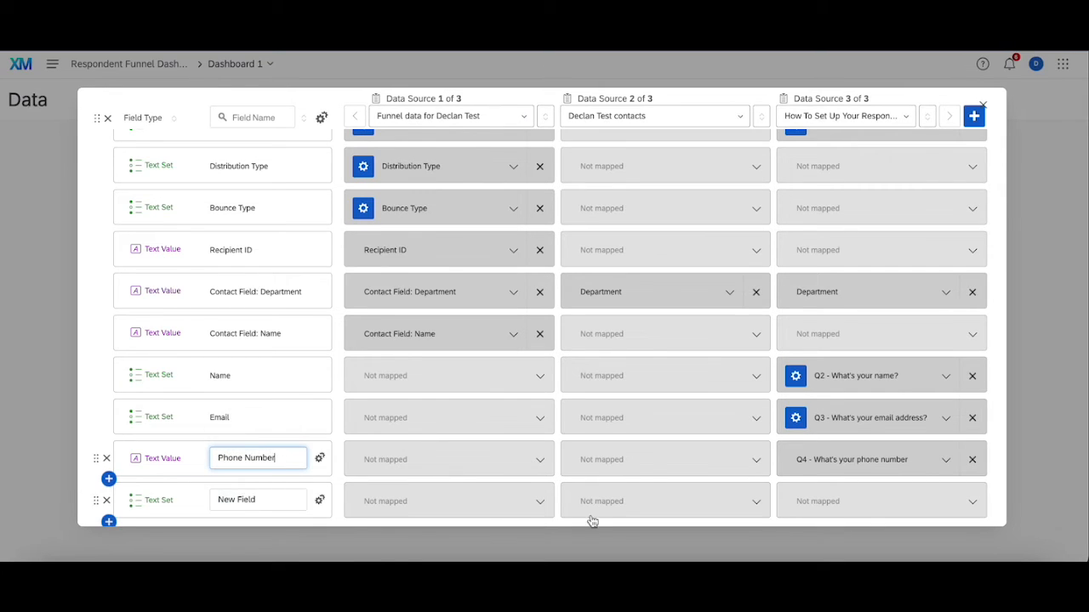
Step: Map the last new field to "Q5 - What's your department?" in the survey source and name it "Department"
{"action": "left_click", "coordinate": [888, 502]}
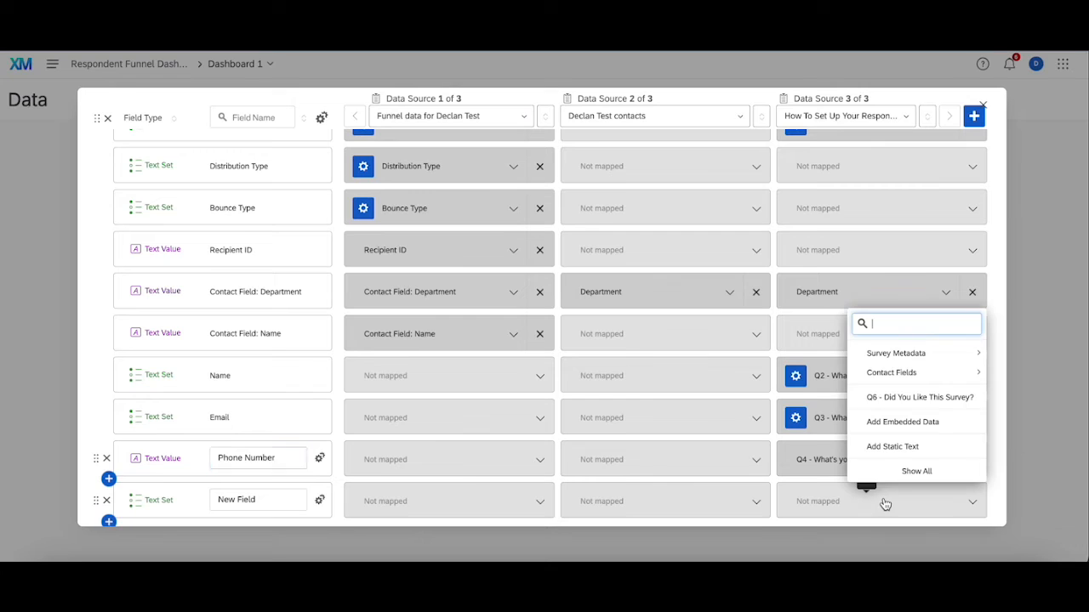
{"action": "left_click", "coordinate": [917, 471]}
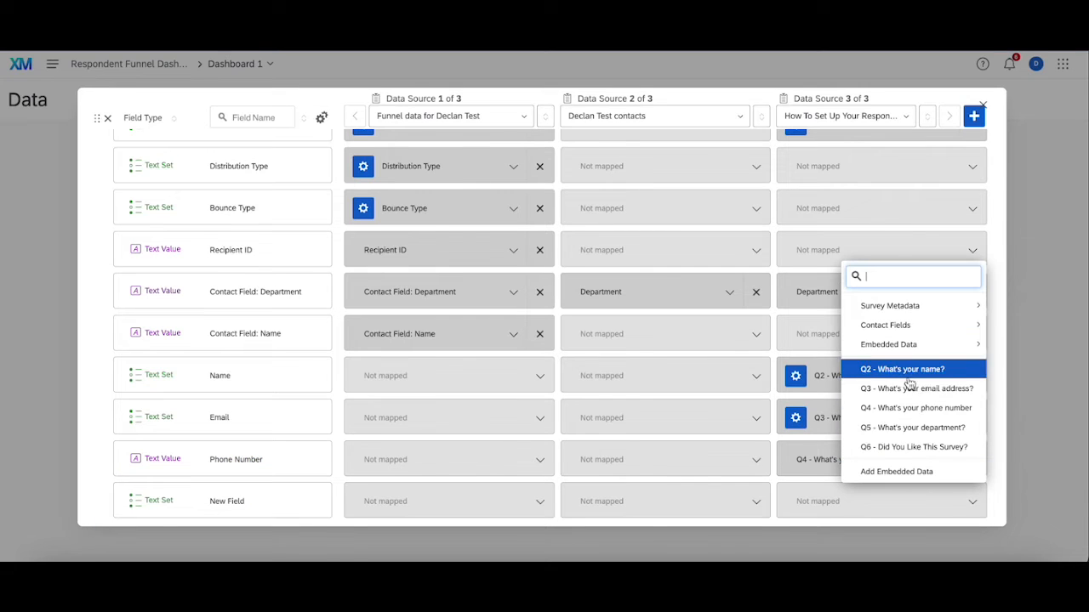
{"action": "left_click", "coordinate": [921, 427]}
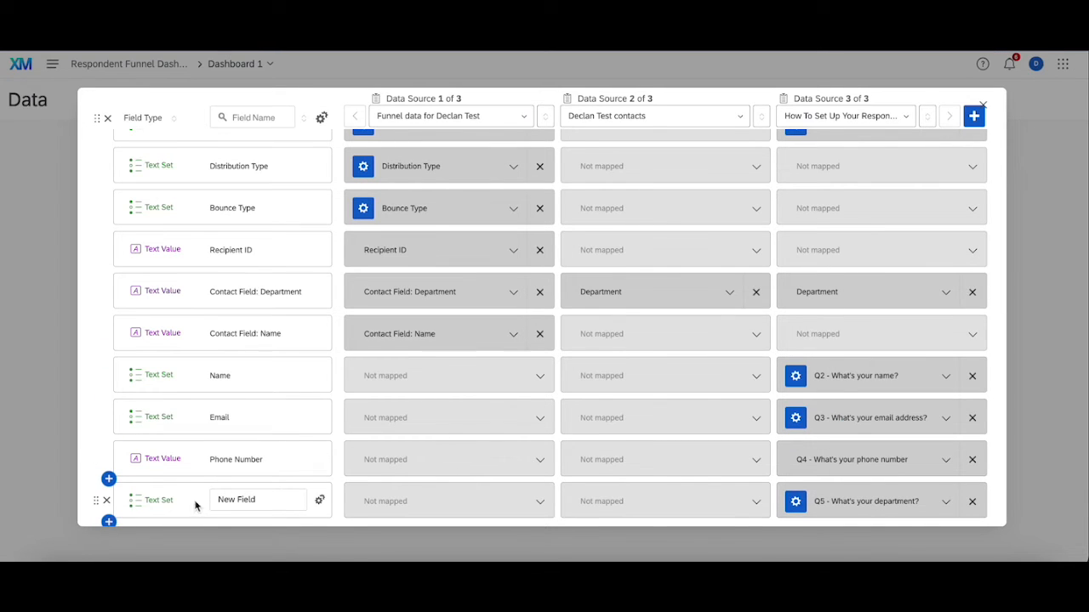
{"action": "triple_click", "coordinate": [270, 499]}
{"action": "type", "text": "Department"}
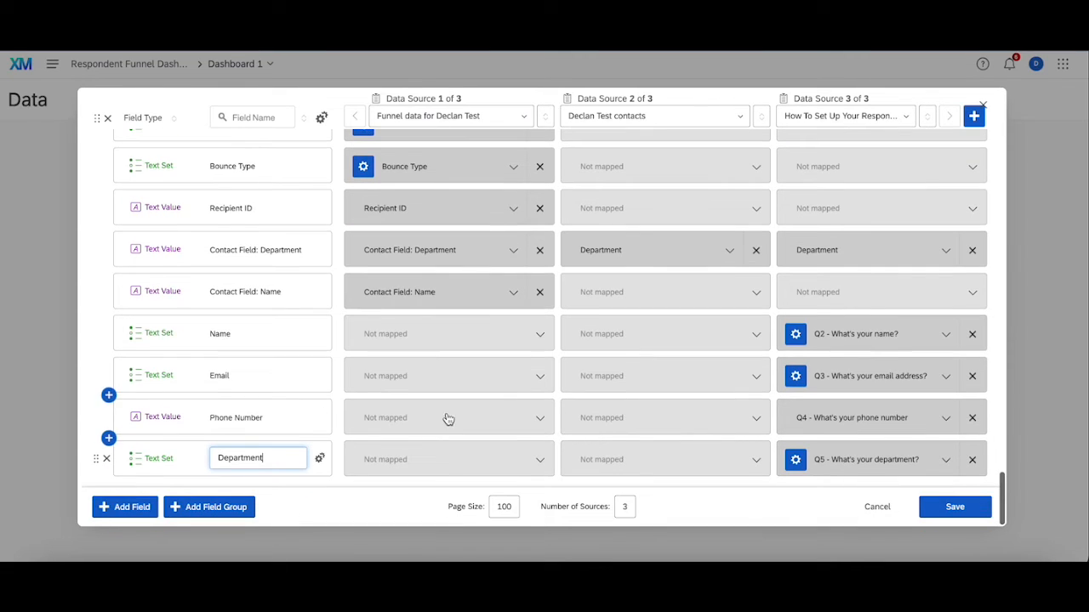
Step: Add a Text Set field mapped to "Q6 - Did You Like This Survey?" in the survey source and name it "Like The Survey"
{"action": "left_click", "coordinate": [122, 505]}
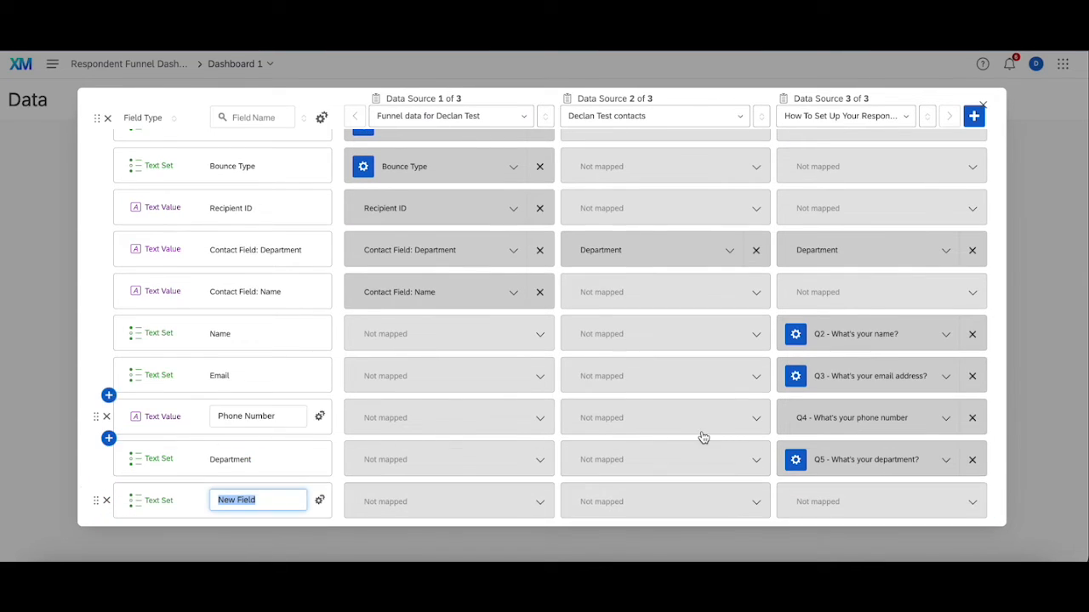
{"action": "left_click", "coordinate": [856, 498]}
{"action": "left_click", "coordinate": [911, 398]}
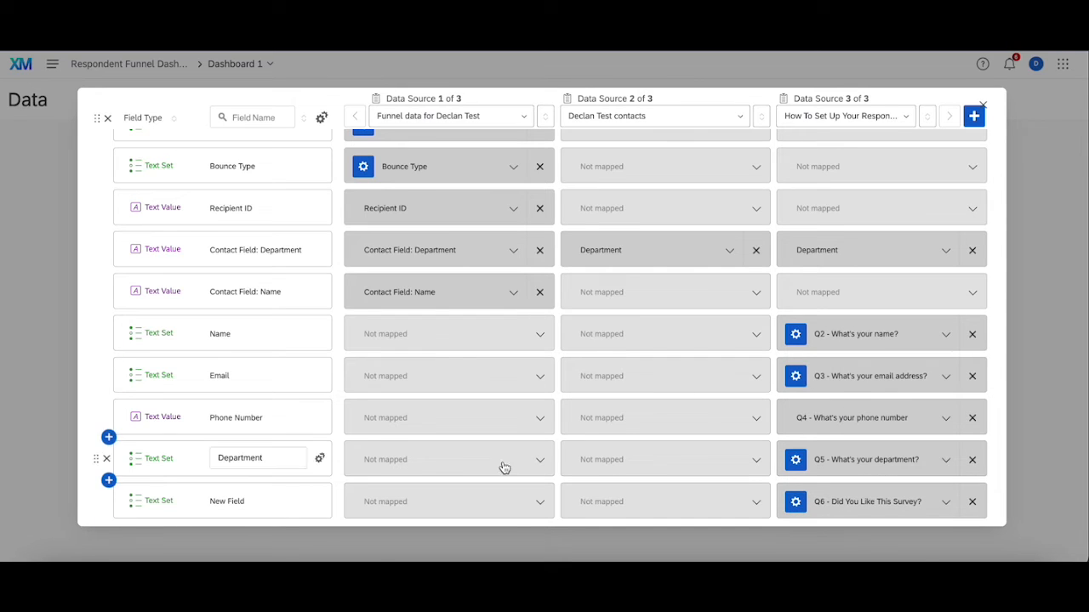
{"action": "left_click", "coordinate": [253, 500]}
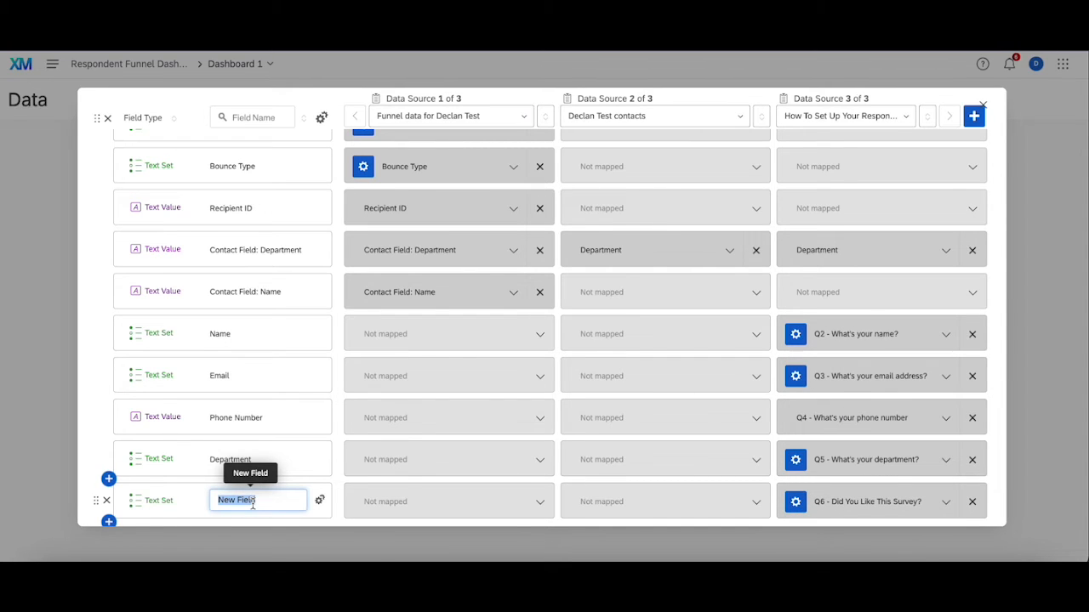
{"action": "type", "text": "Like The"}
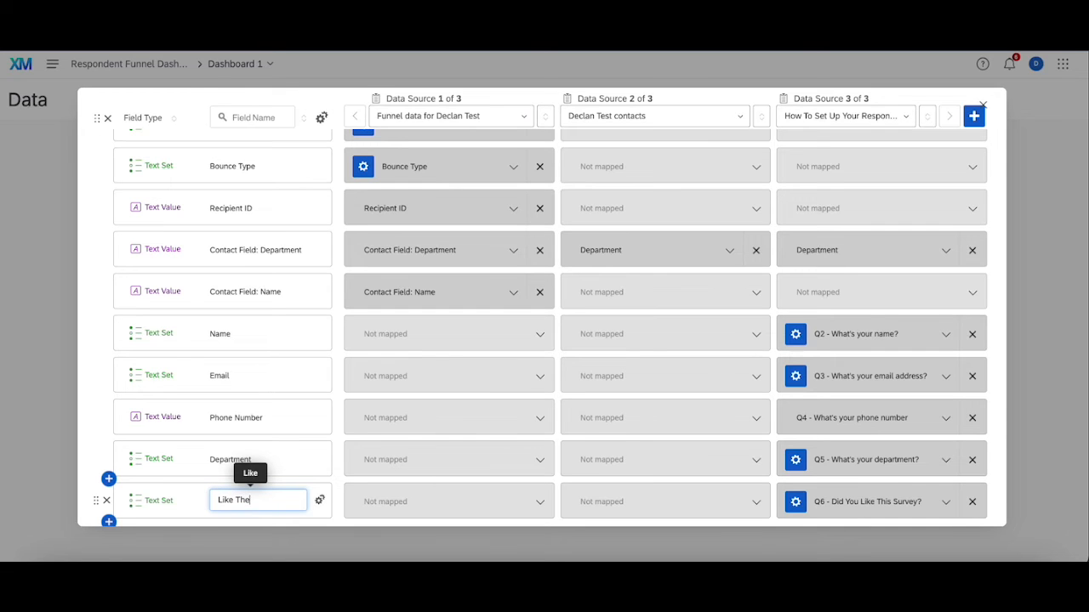
{"action": "type", "text": " Survey"}
Step: Review the field mappings across the three sources, save the dataset and close the dataset picker
{"action": "scroll", "coordinate": [570, 364], "scroll_direction": "down", "scroll_amount": 1}
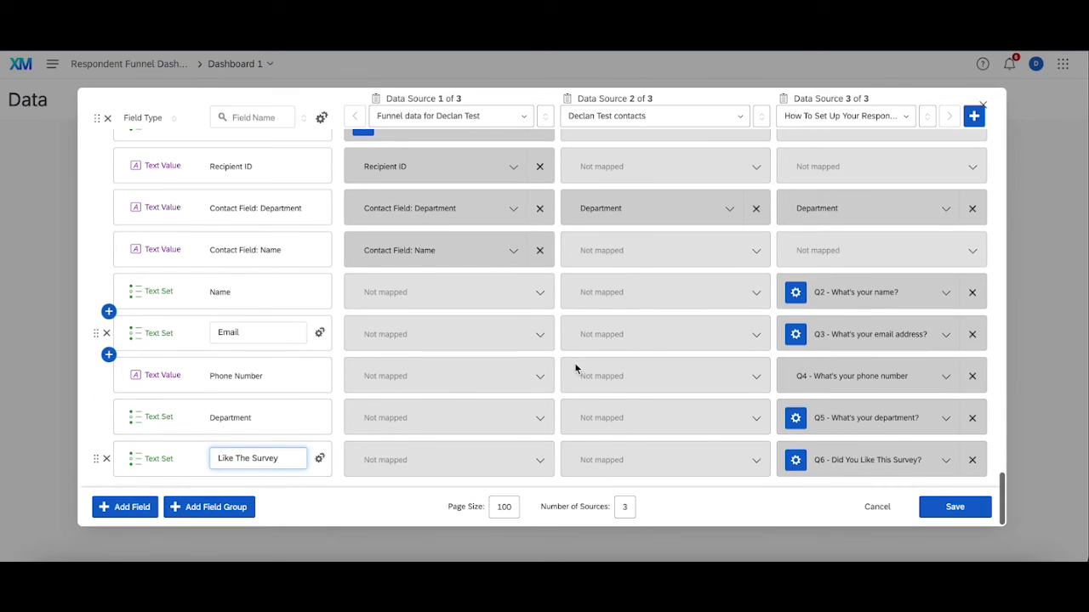
{"action": "scroll", "coordinate": [642, 204], "scroll_direction": "up", "scroll_amount": 5}
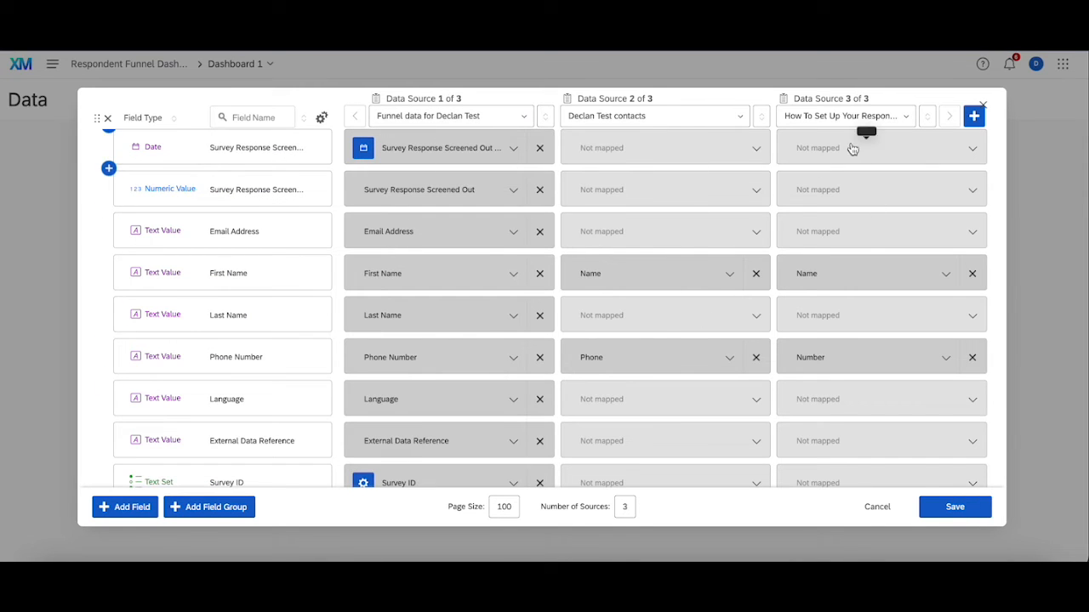
{"action": "scroll", "coordinate": [879, 349], "scroll_direction": "down", "scroll_amount": 5}
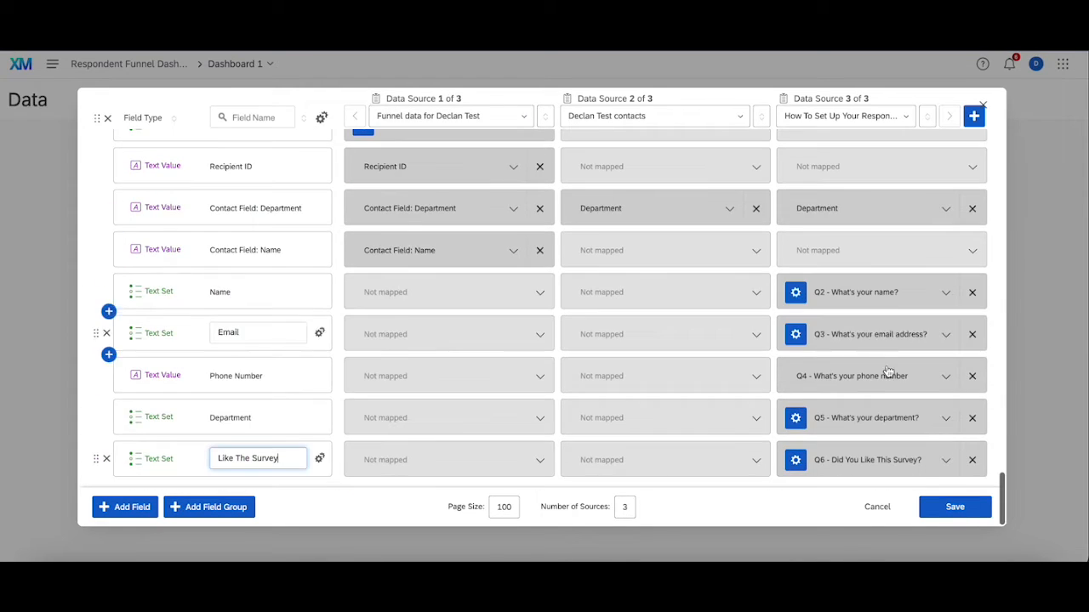
{"action": "left_click", "coordinate": [954, 507]}
{"action": "left_click", "coordinate": [639, 384]}
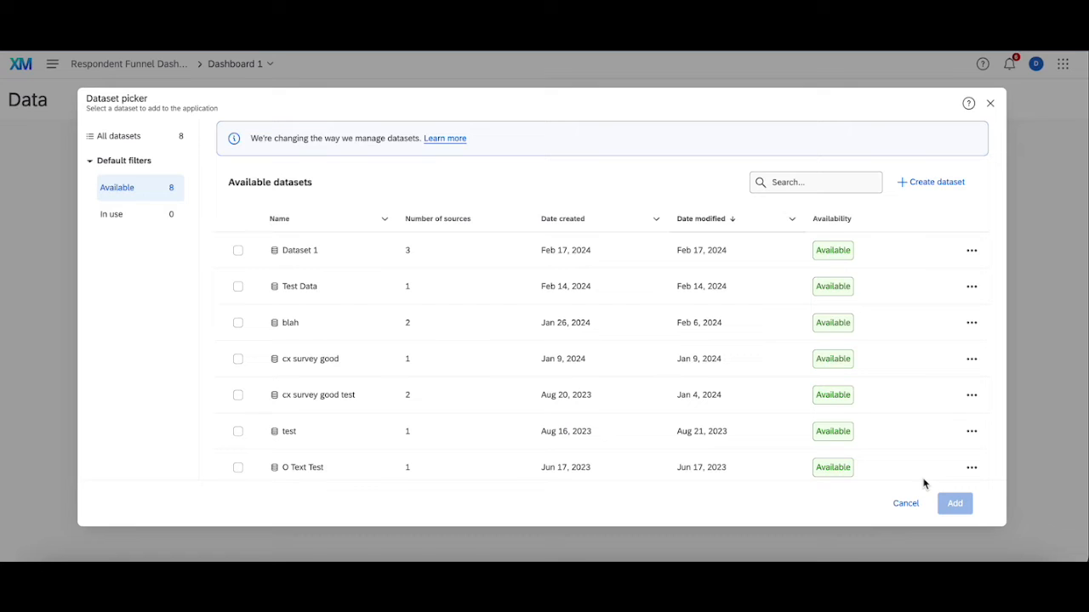
{"action": "left_click", "coordinate": [989, 112]}
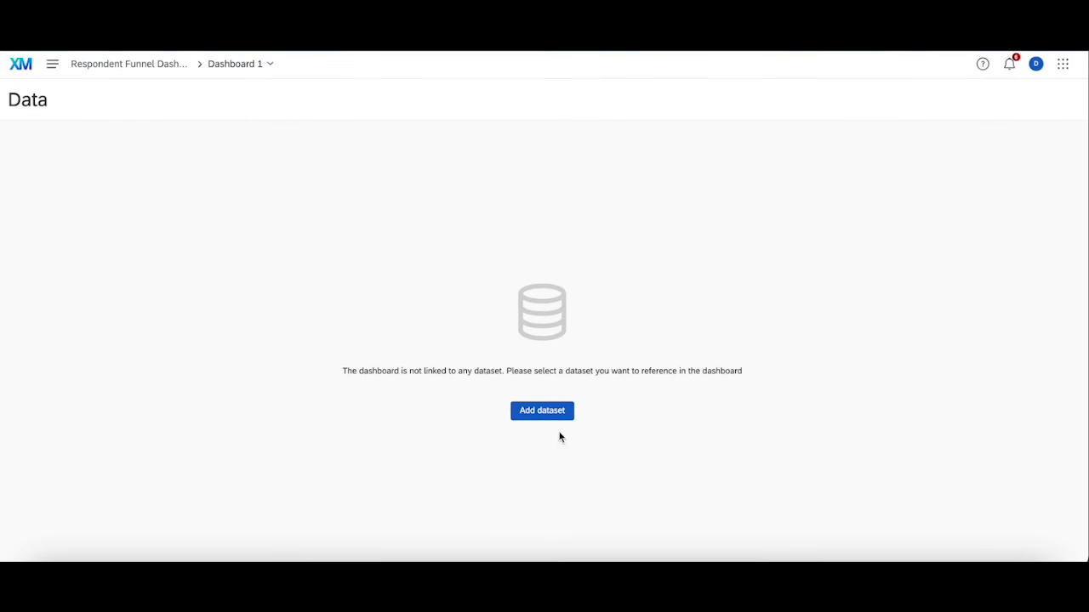
Step: Add "Dataset 1" to the dashboard as its dataset
{"action": "left_click", "coordinate": [556, 410]}
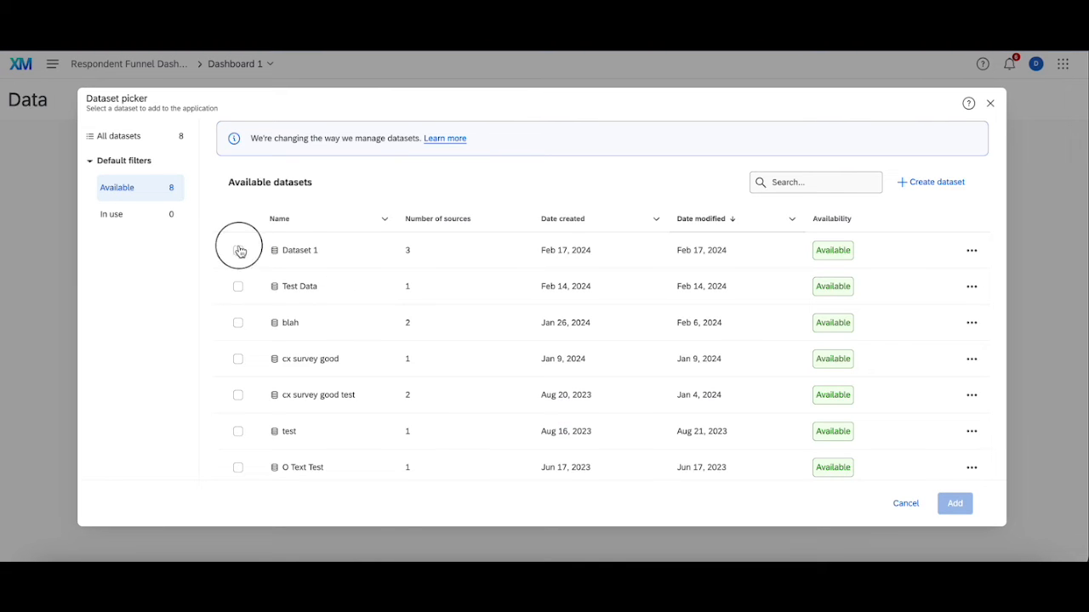
{"action": "left_click", "coordinate": [239, 251]}
{"action": "left_click", "coordinate": [949, 506]}
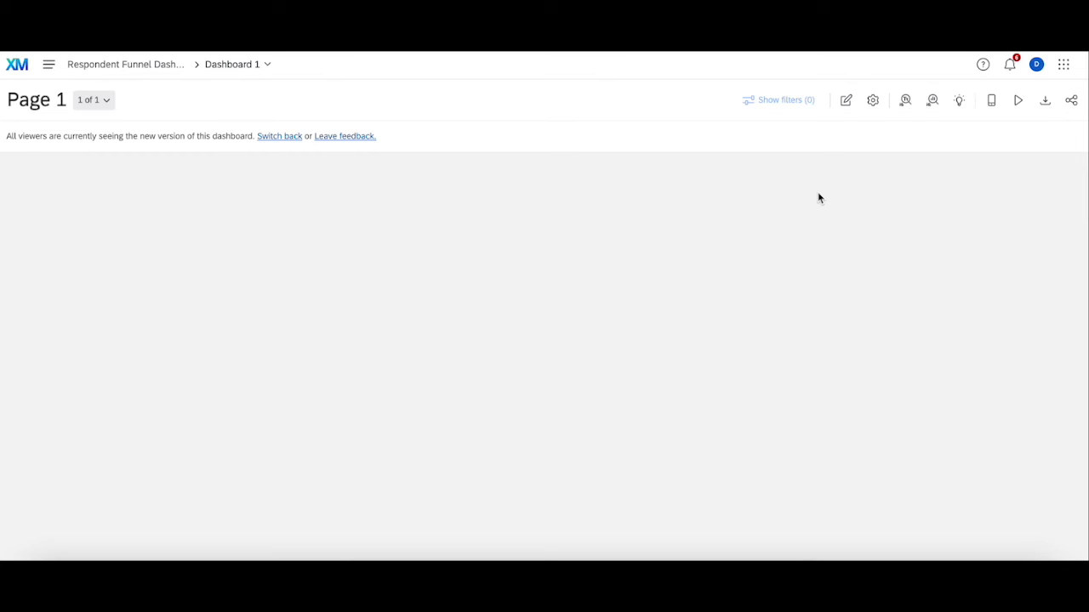
{"action": "left_click", "coordinate": [49, 102]}
{"action": "left_click", "coordinate": [123, 144]}
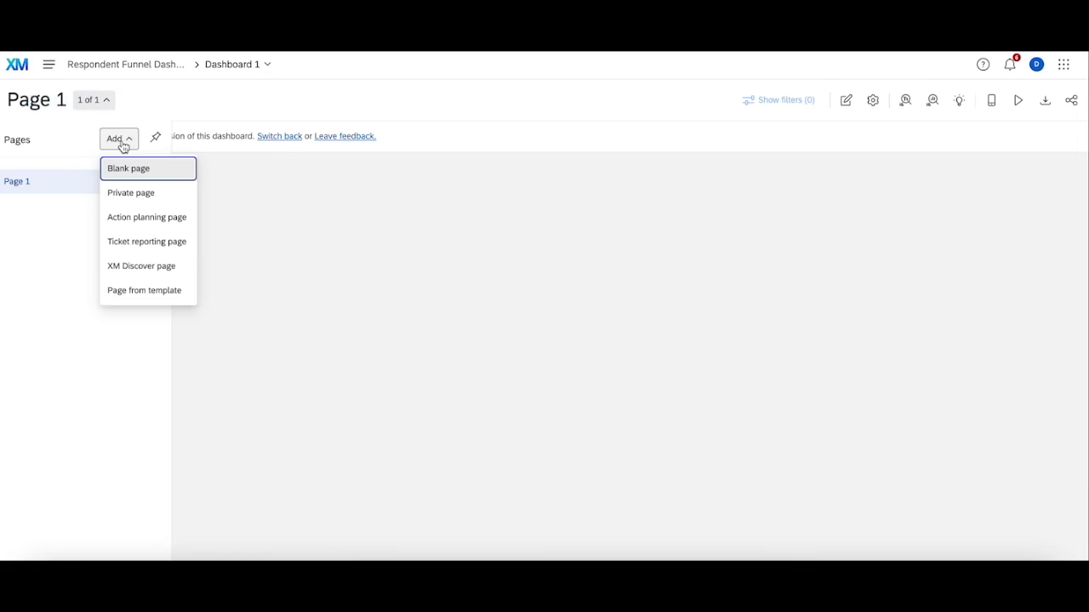
{"action": "left_click", "coordinate": [172, 298]}
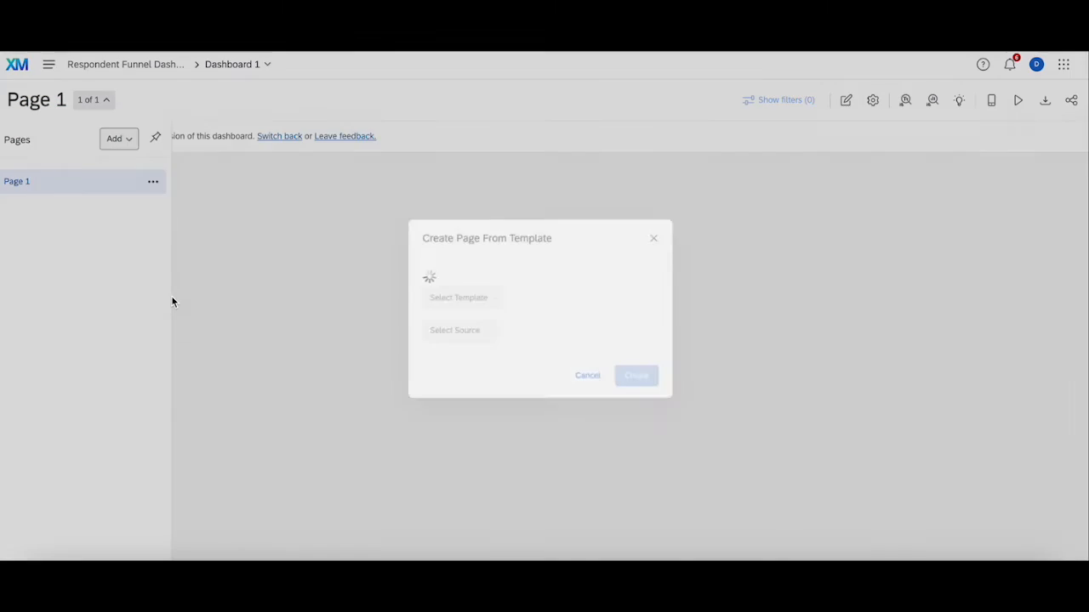
{"action": "left_click", "coordinate": [443, 288]}
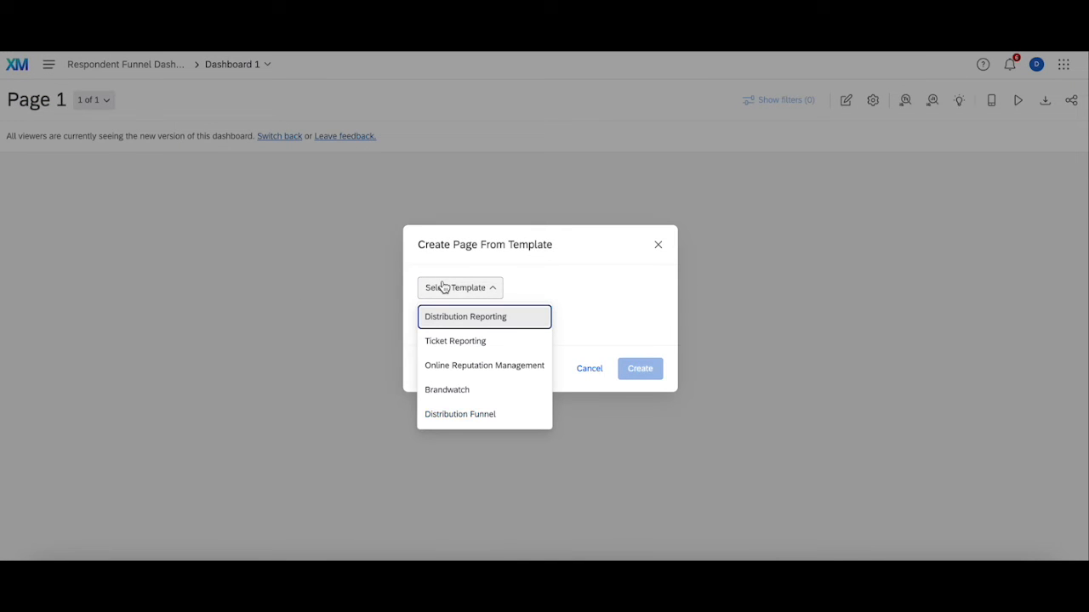
{"action": "left_click", "coordinate": [468, 421]}
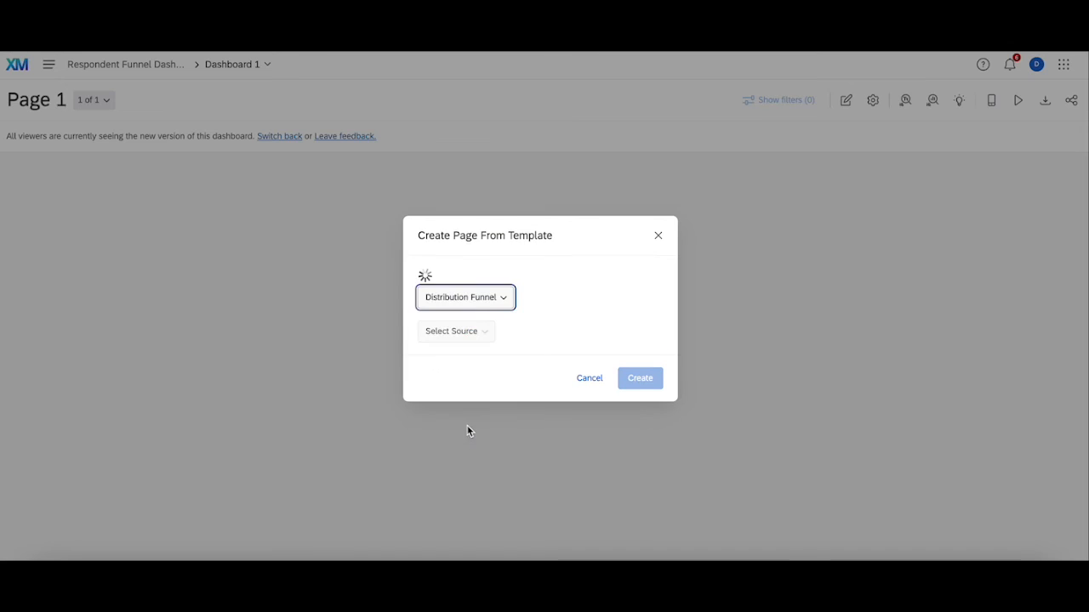
{"action": "left_click", "coordinate": [467, 326]}
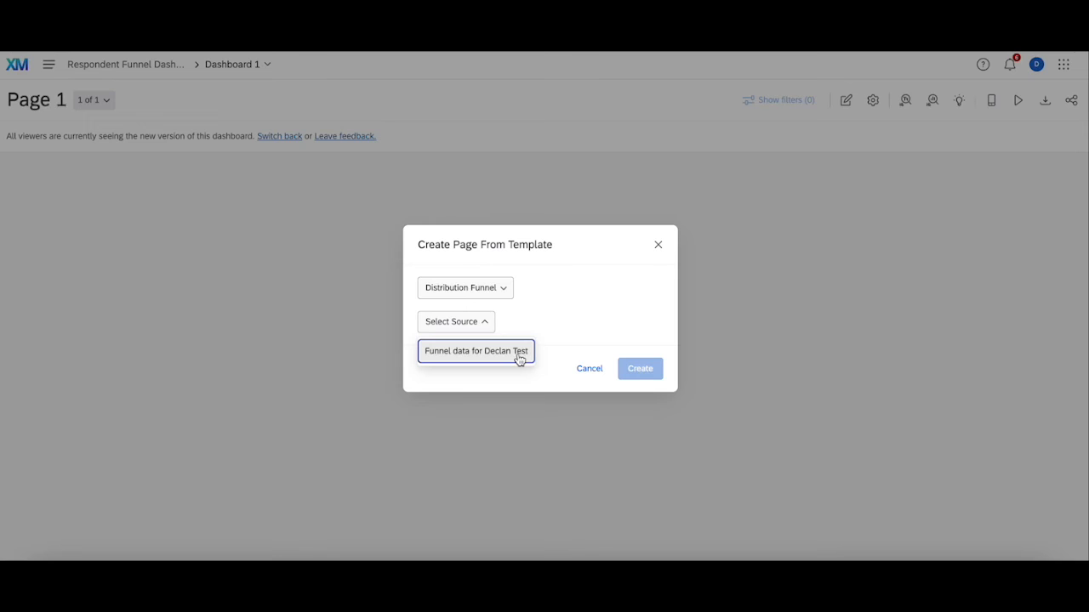
{"action": "left_click", "coordinate": [589, 369]}
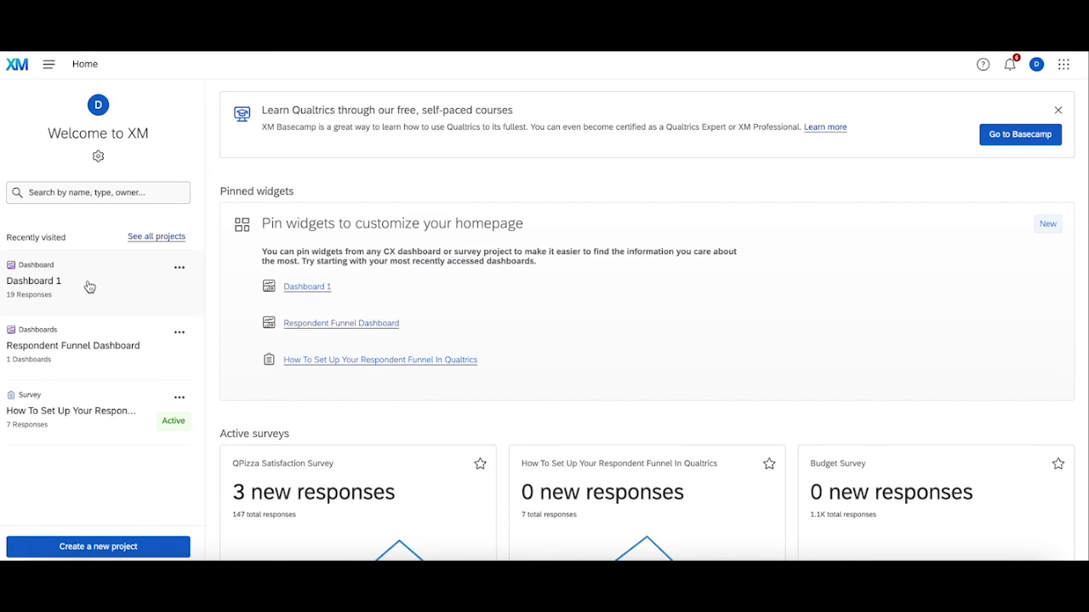
Step: Review the list of all datasets in the account's data area and return to the home page
{"action": "left_click", "coordinate": [49, 64]}
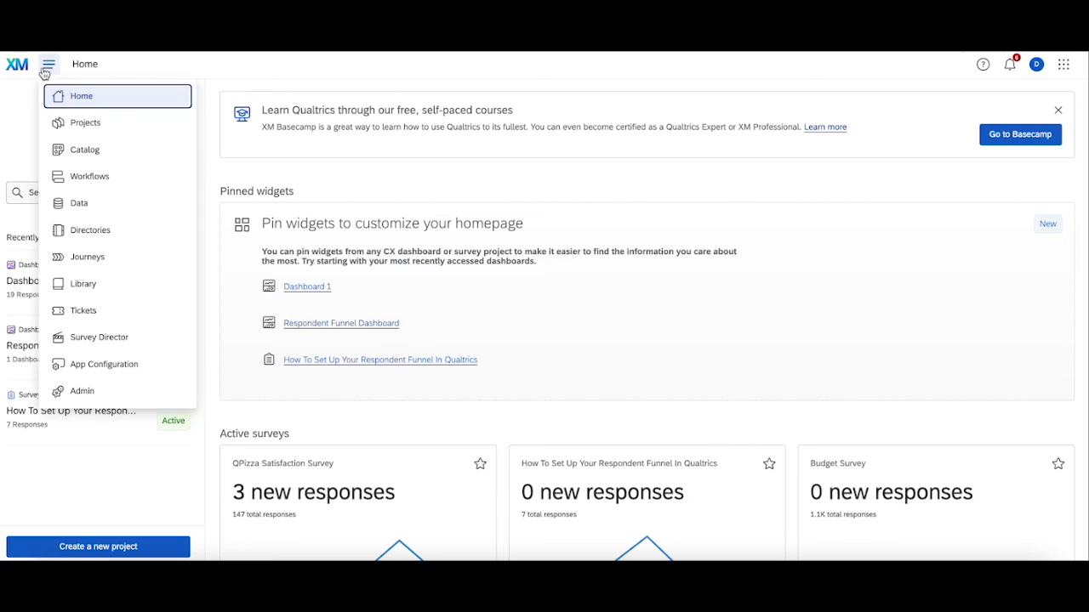
{"action": "left_click", "coordinate": [95, 206]}
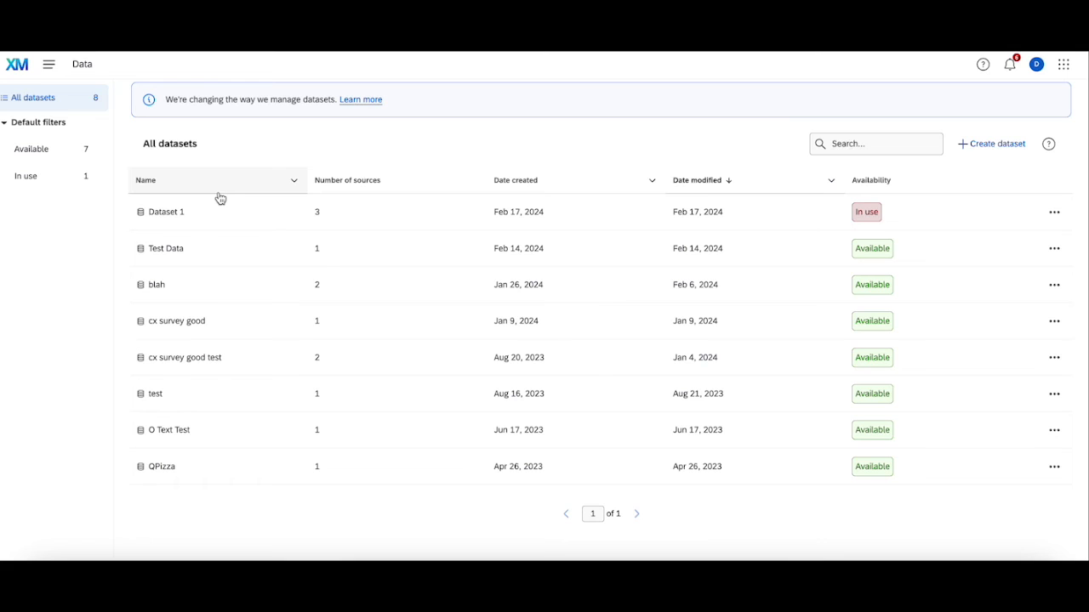
{"action": "left_click", "coordinate": [29, 74]}
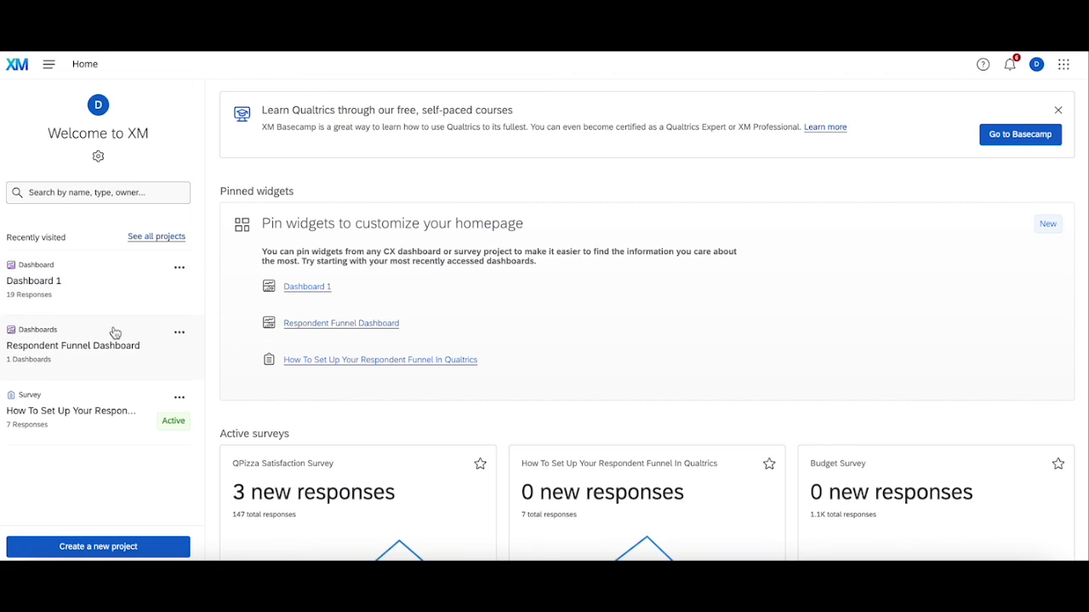
Step: Open "Dashboard 1" and start a new page from the "Distribution Funnel" template, opening its source choices
{"action": "left_click", "coordinate": [95, 298]}
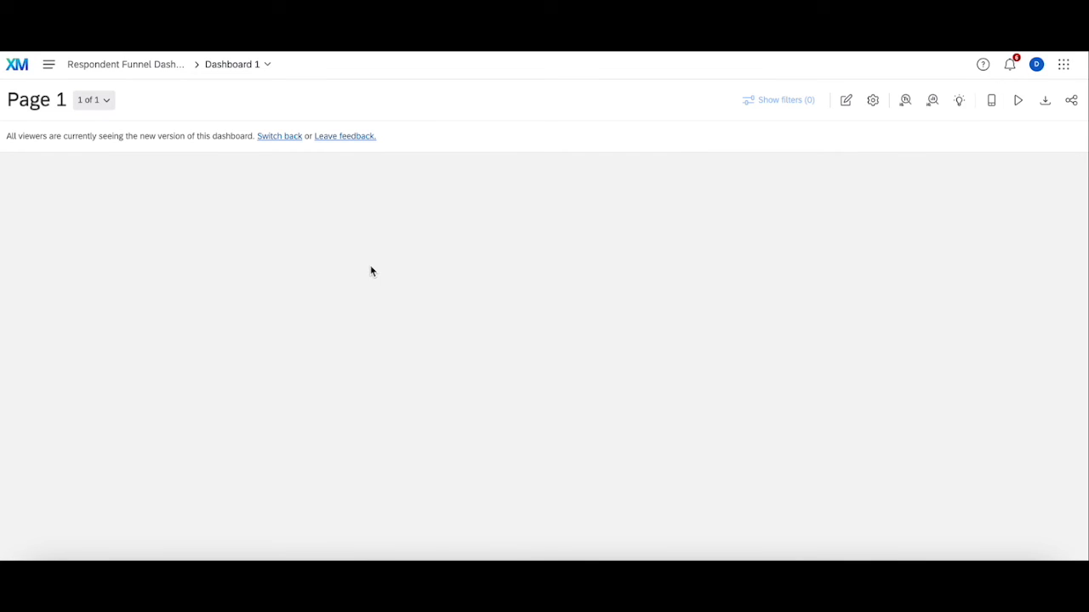
{"action": "left_click", "coordinate": [85, 110]}
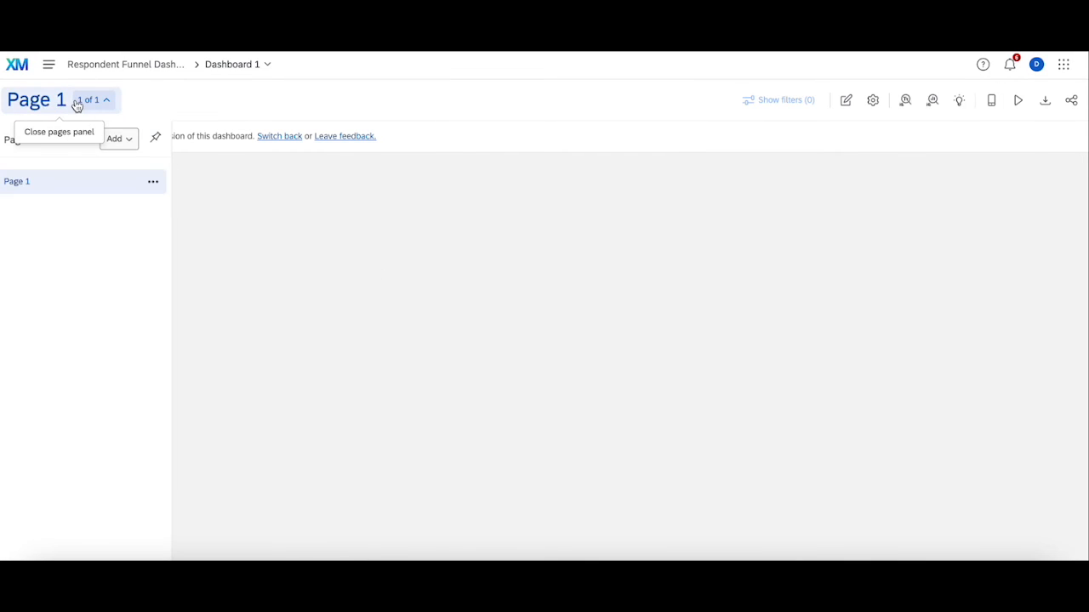
{"action": "left_click", "coordinate": [124, 141]}
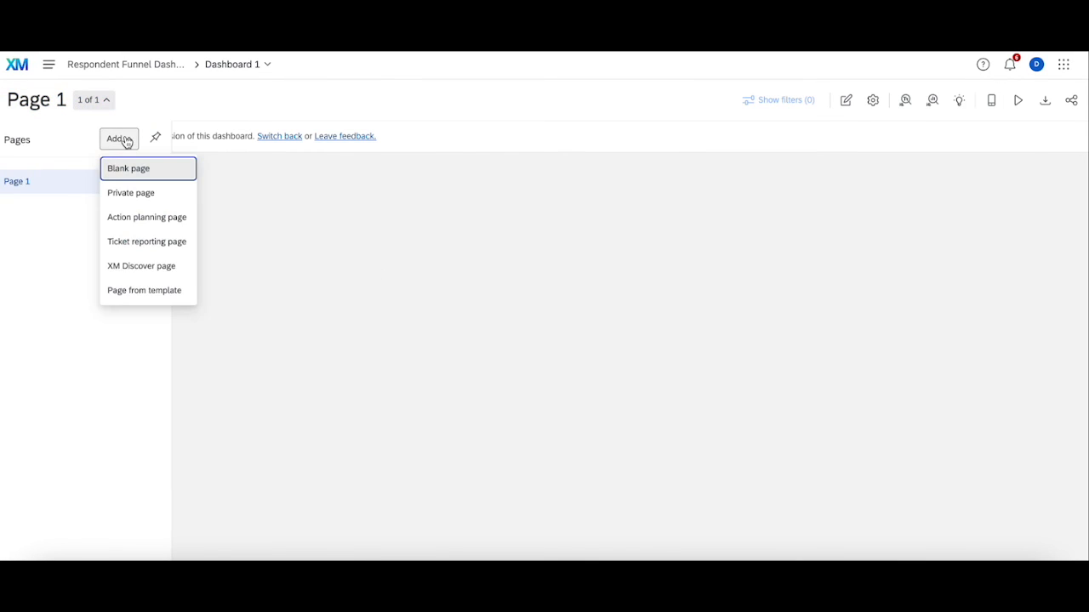
{"action": "left_click", "coordinate": [143, 287]}
{"action": "left_click", "coordinate": [468, 287]}
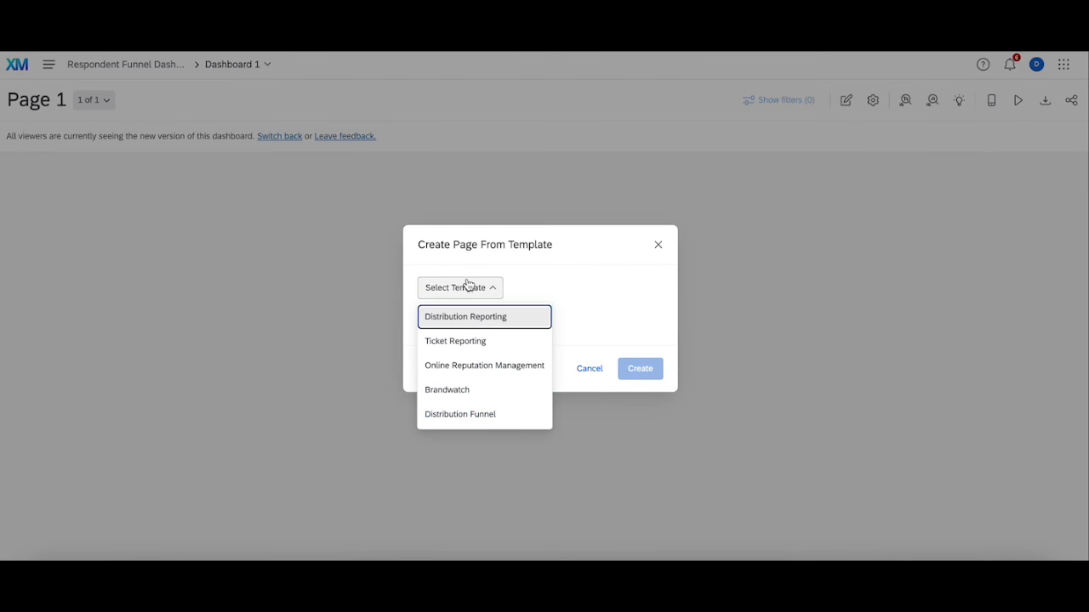
{"action": "left_click", "coordinate": [457, 414]}
{"action": "left_click", "coordinate": [461, 321]}
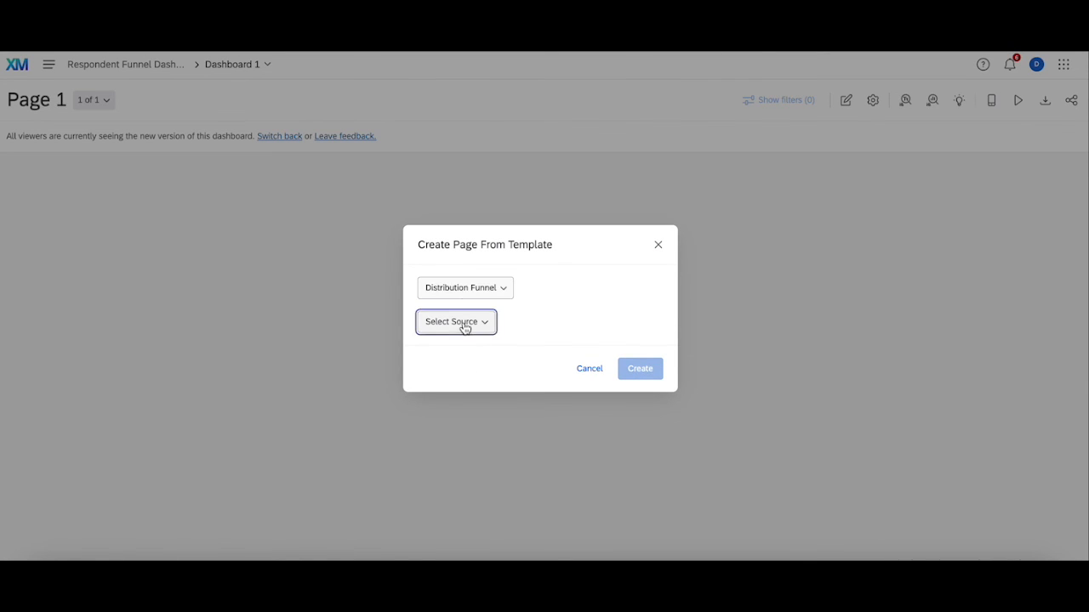